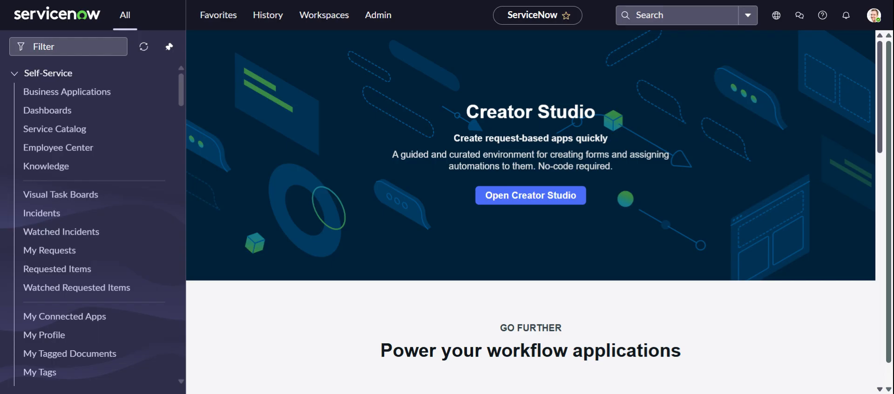
# Filter the navigator for "incident" and start a new incident record.
pyautogui.click(65, 46)
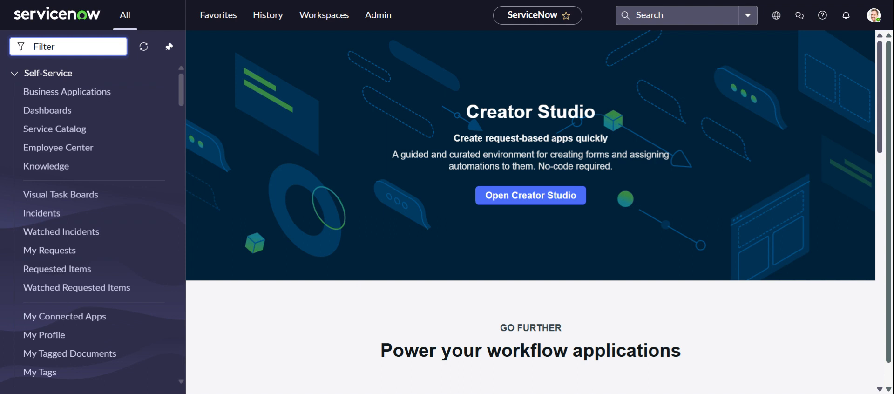
pyautogui.write('incident')
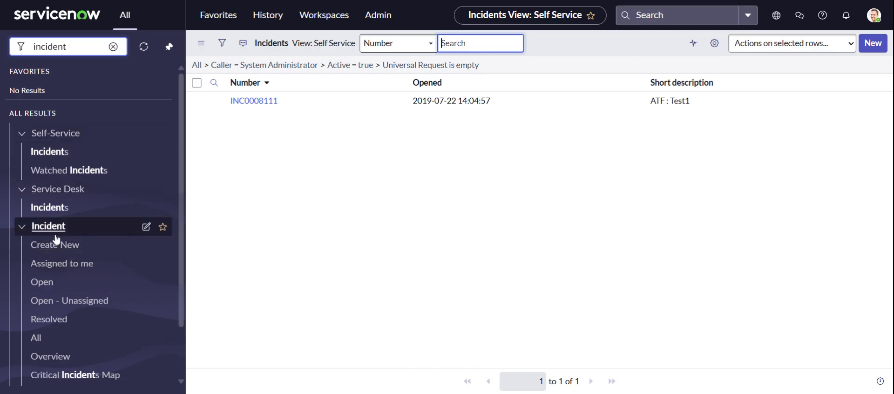
pyautogui.scroll(-2, 56, 239)
pyautogui.click(52, 189)
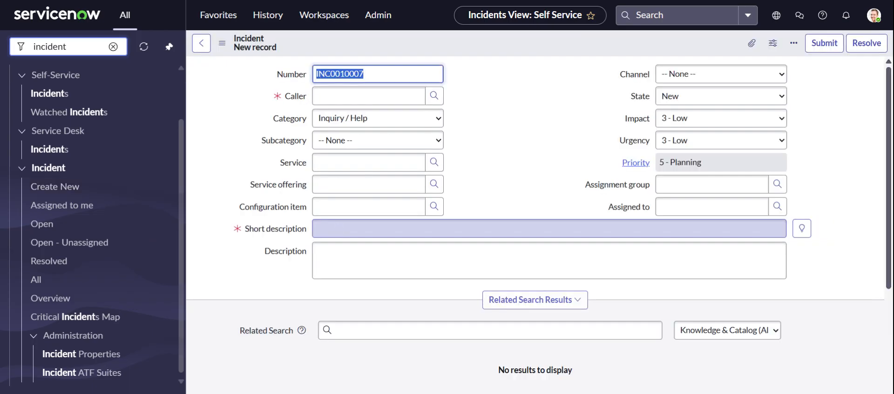
# Choose the caller for the new incident and set both impact and urgency to 1 - High.
pyautogui.click(434, 96)
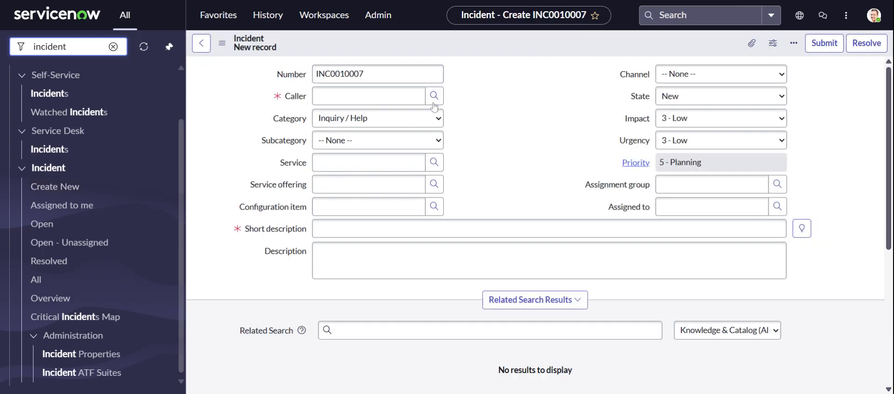
pyautogui.click(546, 133)
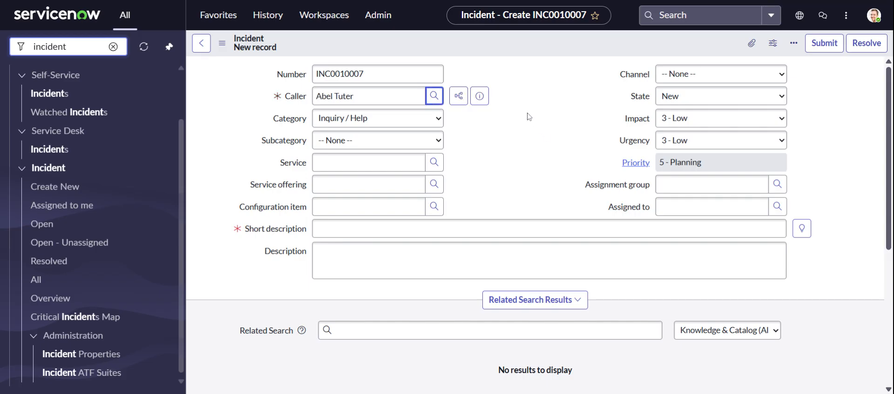
pyautogui.click(710, 120)
pyautogui.click(697, 144)
pyautogui.click(699, 148)
pyautogui.click(700, 154)
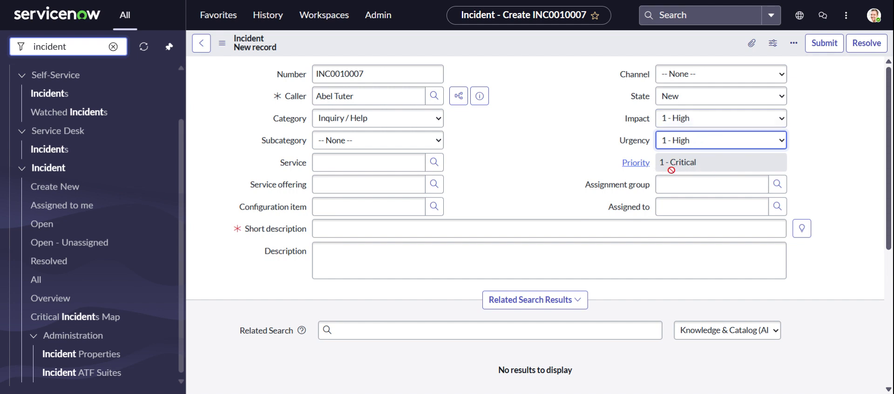
pyautogui.click(567, 151)
# Enter "high occuring issue" as the short description and submit the incident.
pyautogui.click(526, 228)
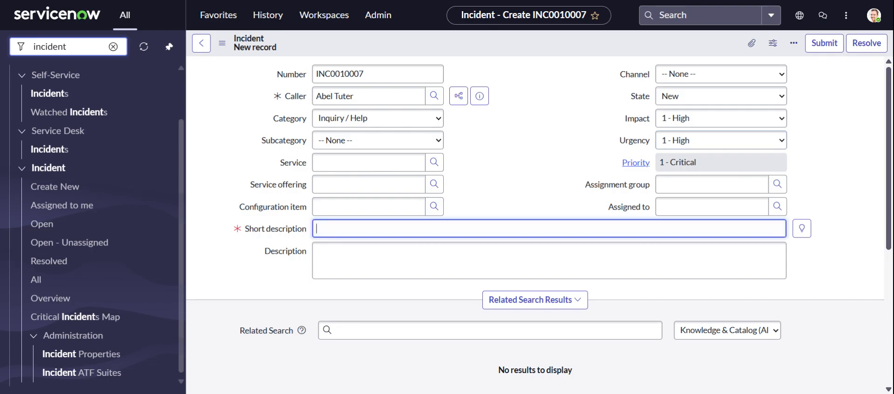
pyautogui.write('high occuring issue')
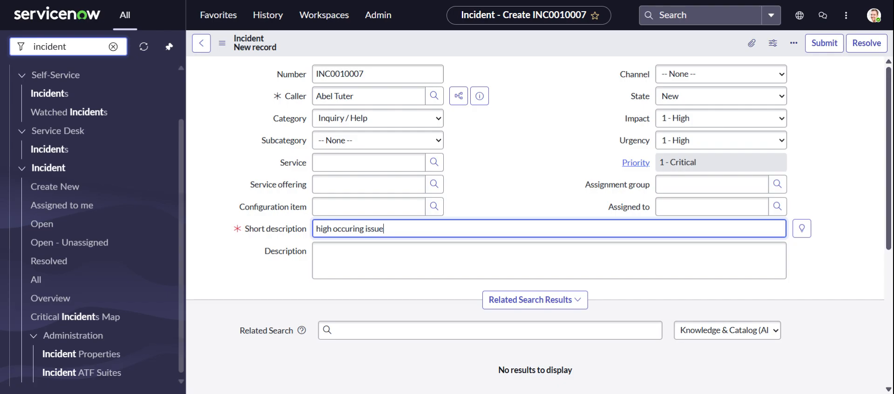
pyautogui.click(533, 170)
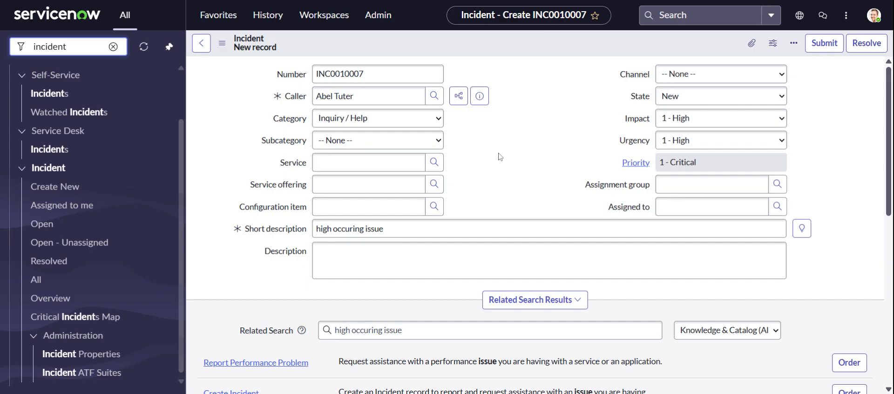
pyautogui.click(823, 49)
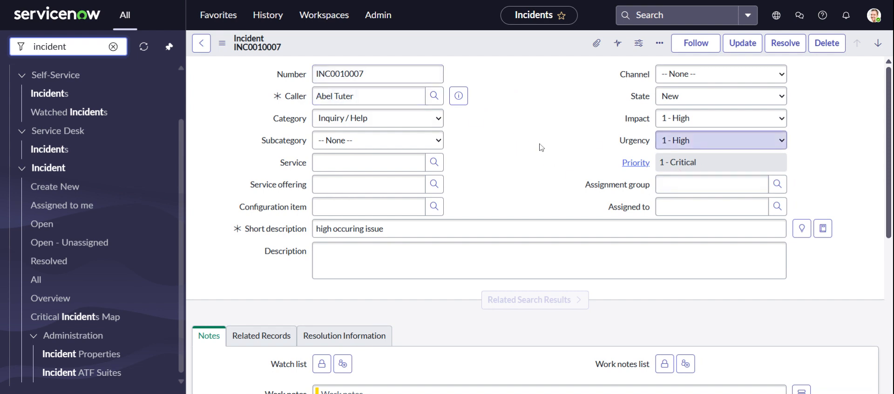
# Examine the stage, business time left and start and stop times of the task SLA attached to the new incident.
pyautogui.scroll(-10, 541, 147)
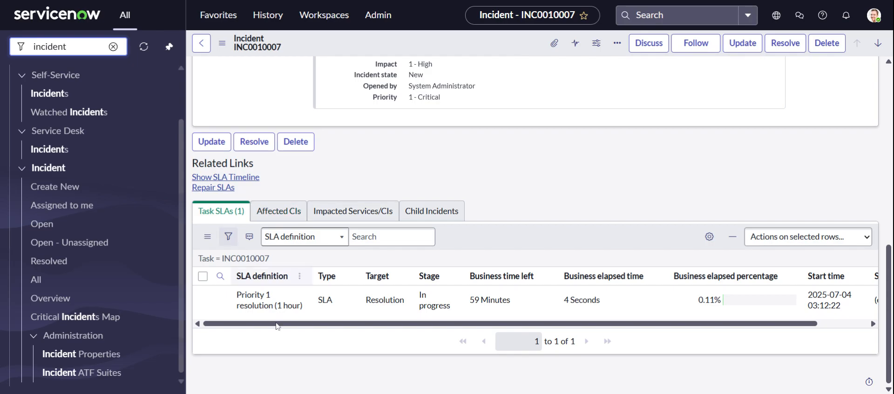
pyautogui.moveTo(275, 323); pyautogui.dragTo(257, 327)
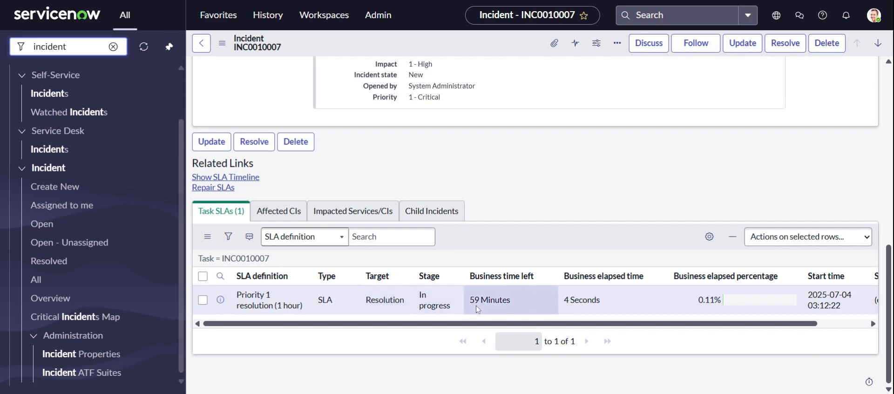
pyautogui.moveTo(469, 299); pyautogui.dragTo(510, 299)
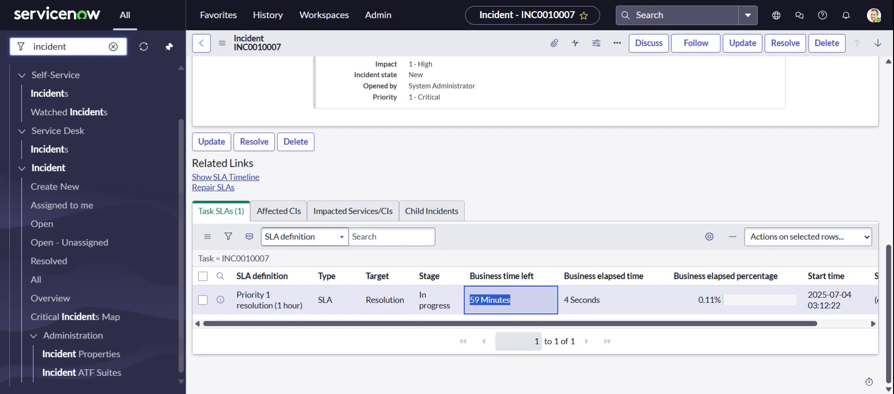
pyautogui.hscroll(2, 756, 299)
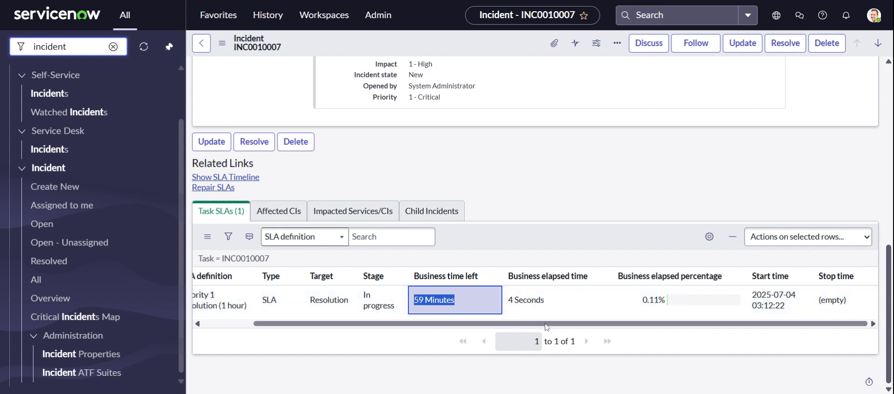
pyautogui.hscroll(-2, 470, 321)
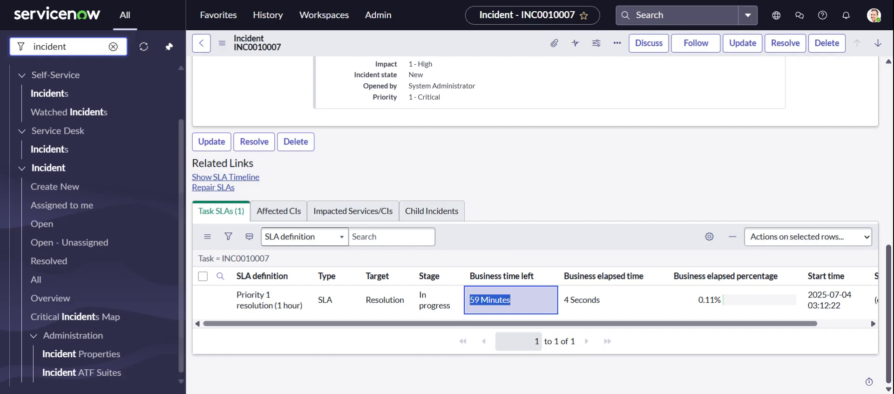
# Show the incident's SLA timeline and examine the estimated breach time, SLA definition conditions and update details.
pyautogui.click(249, 179)
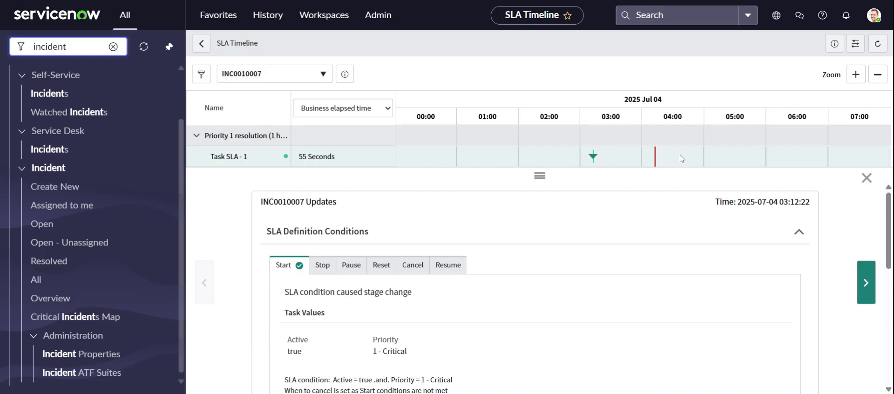
pyautogui.moveTo(655, 159)
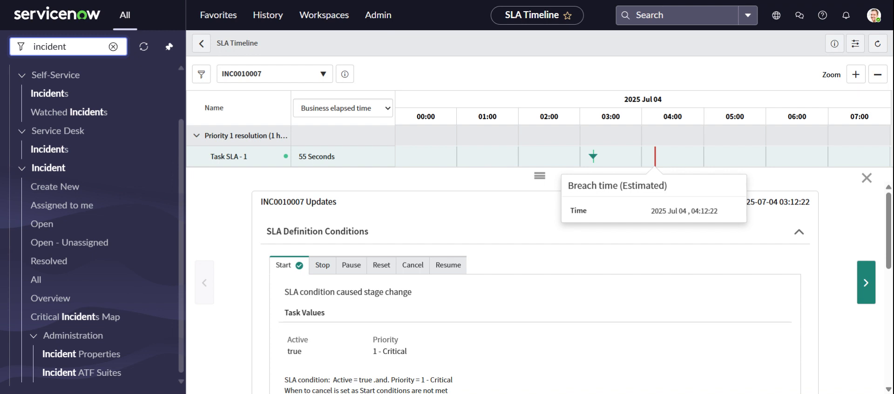
pyautogui.scroll(-6, 551, 214)
pyautogui.scroll(-1, 552, 214)
pyautogui.scroll(2, 542, 212)
pyautogui.scroll(-2, 540, 212)
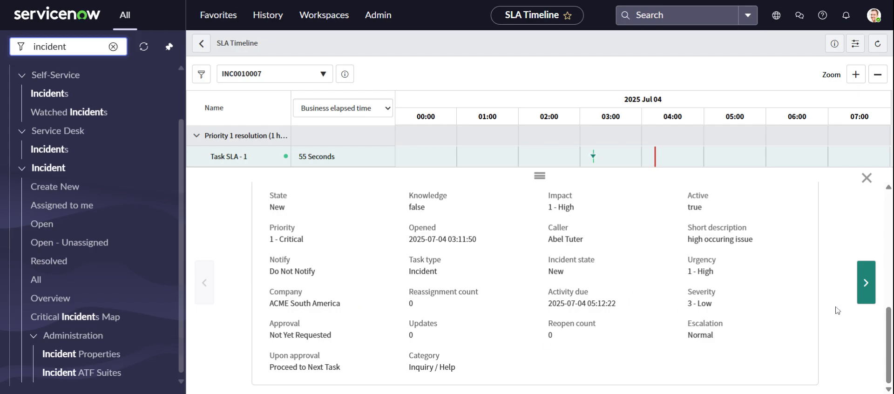
pyautogui.scroll(7, 482, 258)
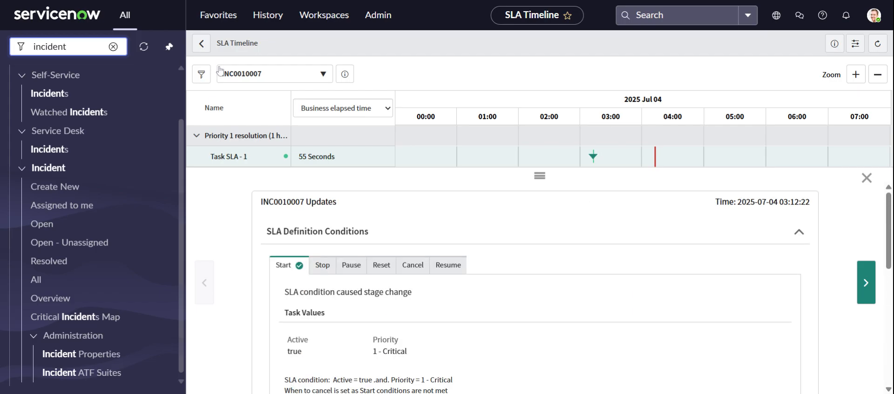
# Return to the incident record and check the business time left on its Priority 1 resolution SLA again.
pyautogui.click(202, 45)
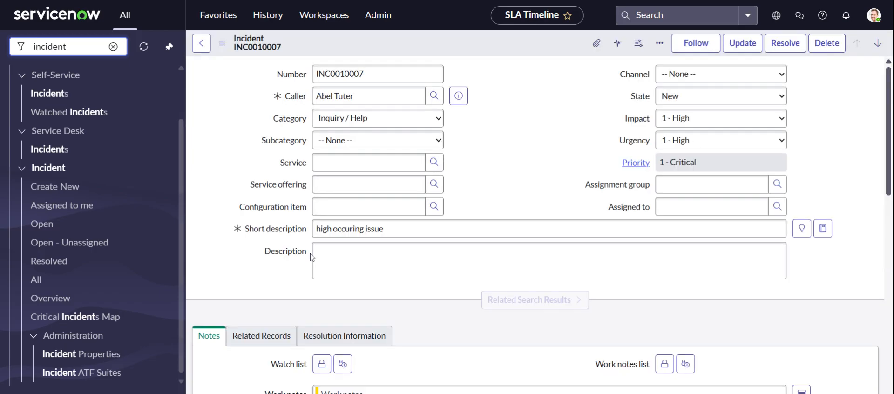
pyautogui.scroll(-6, 417, 282)
pyautogui.scroll(-3, 418, 282)
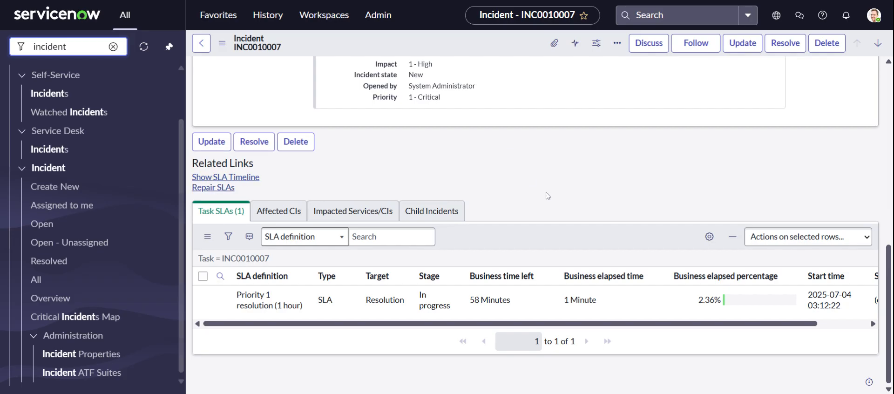
pyautogui.scroll(2, 564, 201)
pyautogui.scroll(10, 565, 202)
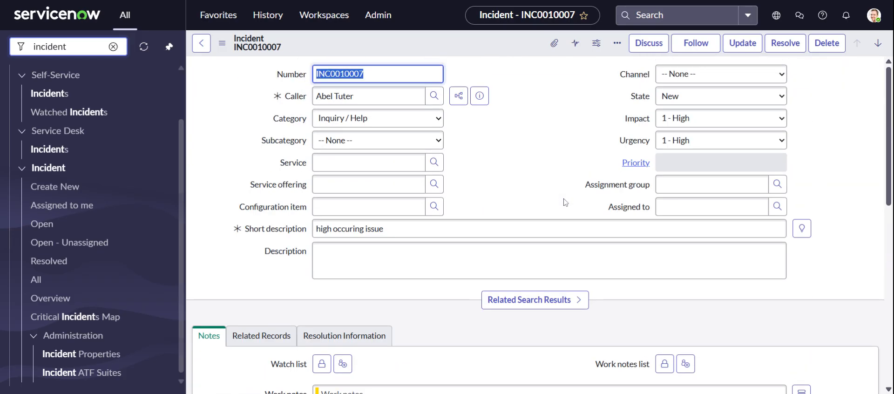
pyautogui.scroll(-15, 471, 193)
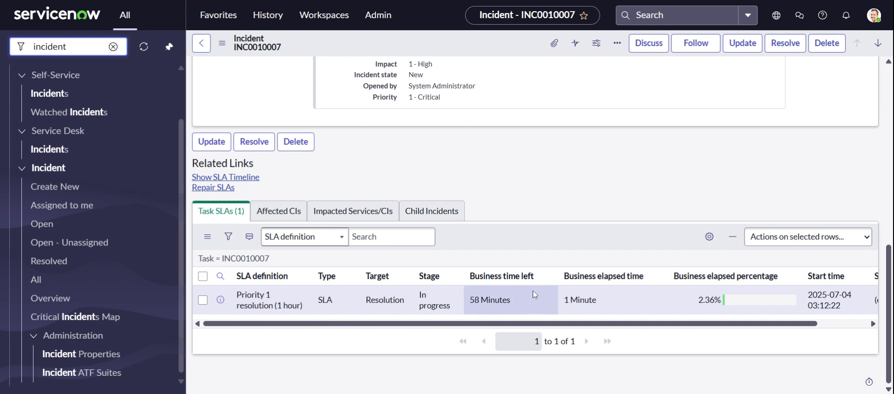
pyautogui.scroll(10, 619, 116)
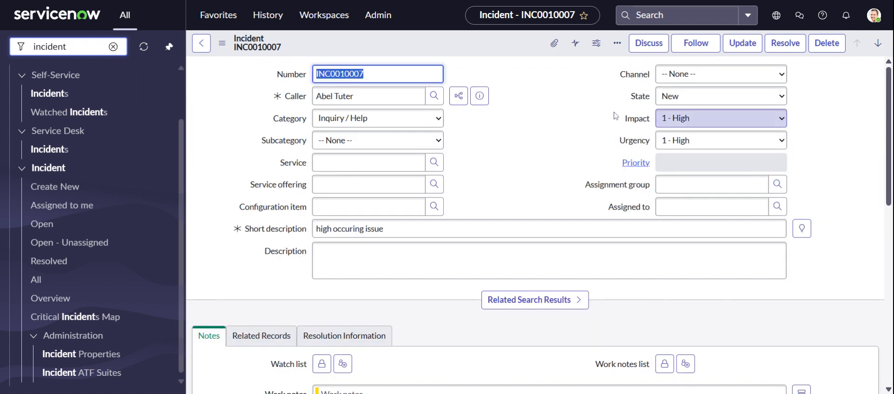
pyautogui.scroll(-10, 618, 116)
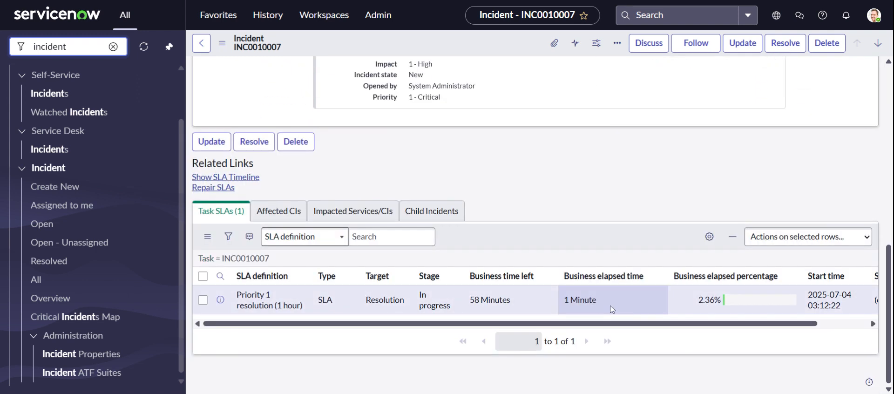
pyautogui.moveTo(470, 299); pyautogui.dragTo(511, 299)
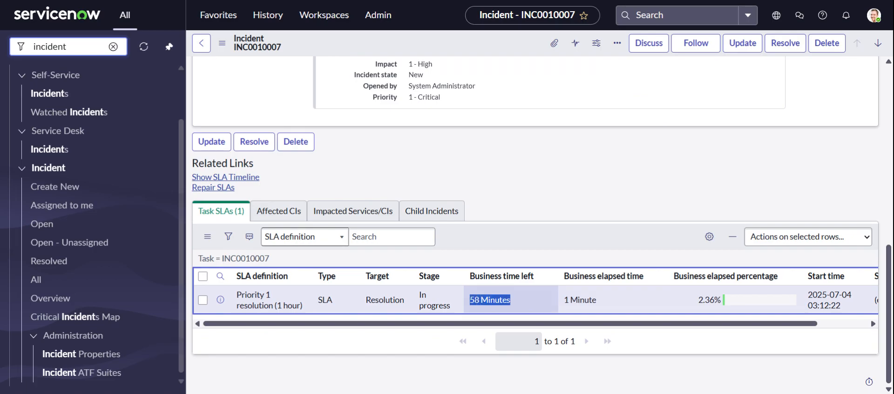
# Set the incident's impact to 2 - Medium, leaving urgency at 1 - High.
pyautogui.scroll(10, 561, 194)
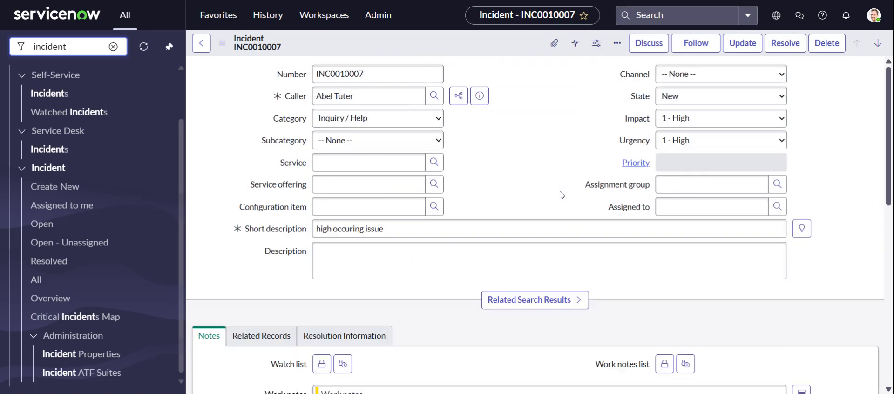
pyautogui.click(696, 119)
pyautogui.click(696, 149)
pyautogui.click(696, 142)
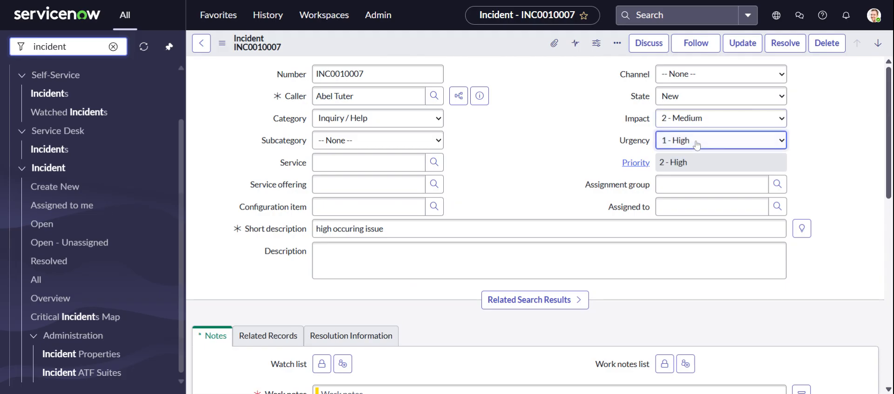
pyautogui.click(696, 159)
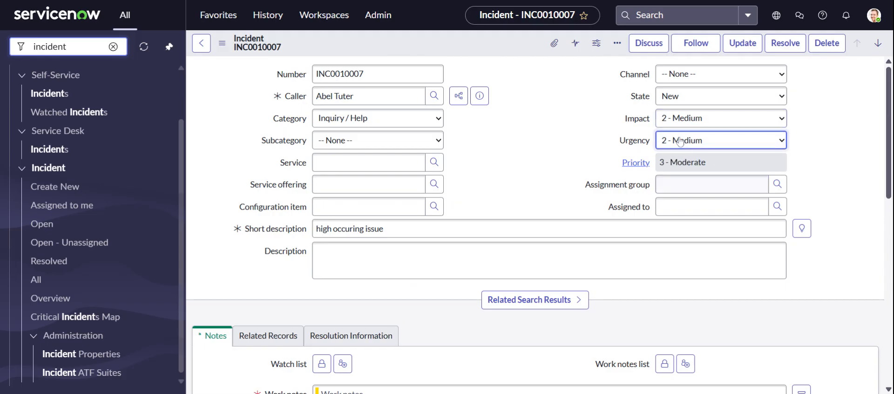
pyautogui.press('Up')
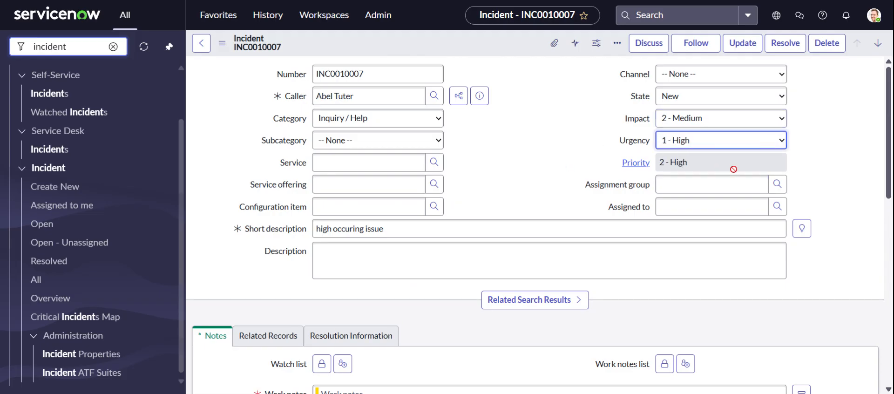
pyautogui.click(491, 145)
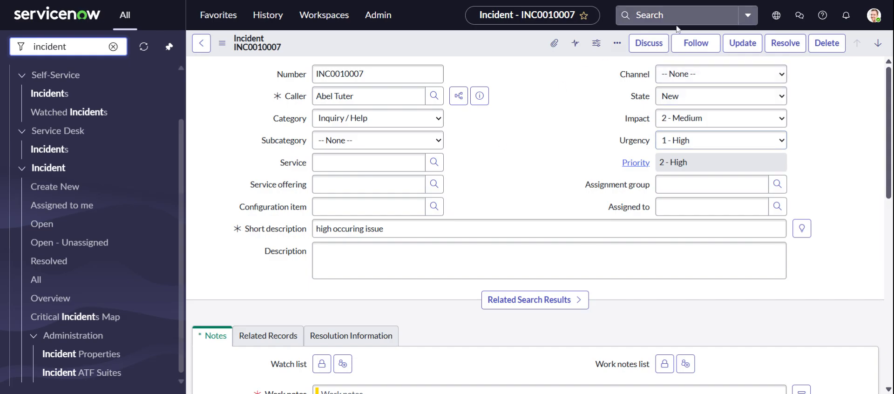
# Enter "p2" in the mandatory work notes and update the incident.
pyautogui.click(742, 43)
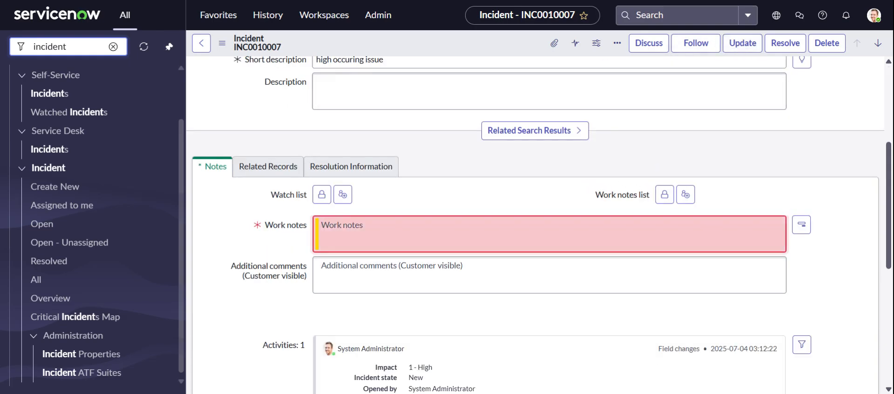
pyautogui.write('p2')
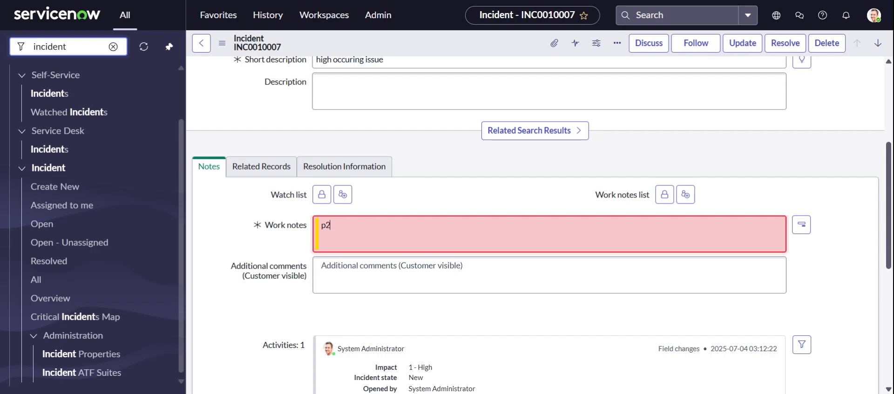
pyautogui.click(596, 173)
pyautogui.scroll(5, 595, 173)
pyautogui.click(742, 43)
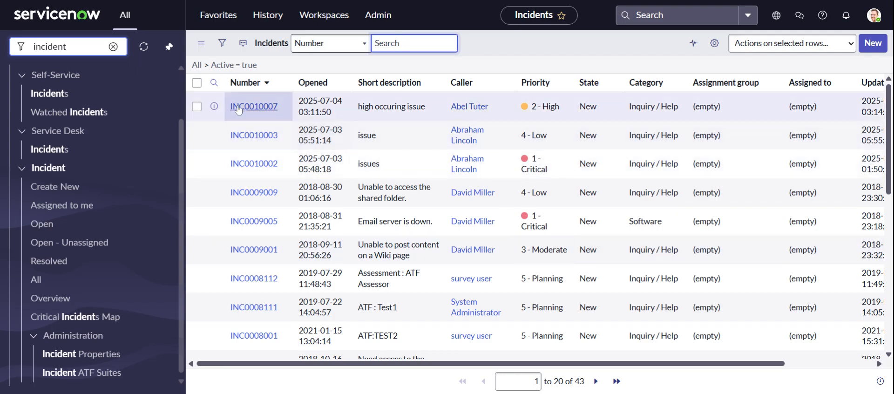
# Reopen the "high occuring issue" incident and review the impact and priority changes in its activity log.
pyautogui.click(238, 108)
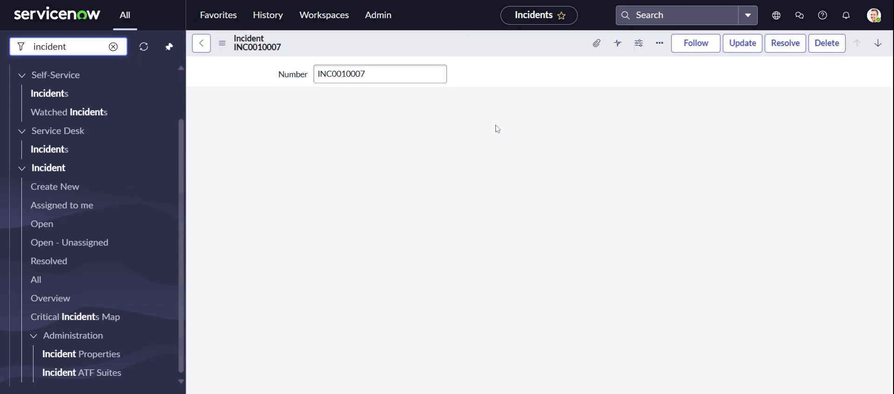
pyautogui.scroll(-15, 497, 128)
pyautogui.scroll(7, 497, 128)
pyautogui.scroll(-3, 495, 140)
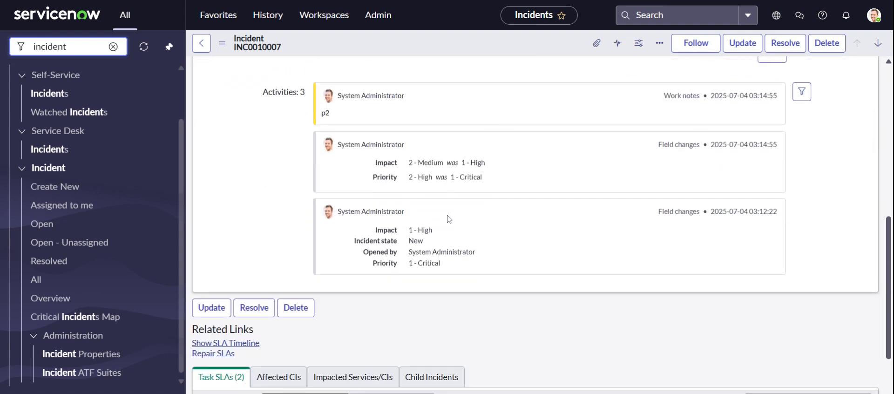
pyautogui.scroll(-9, 472, 233)
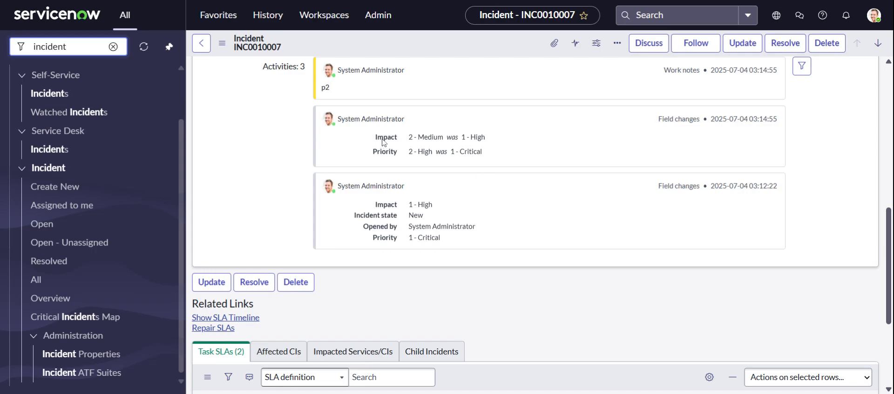
pyautogui.moveTo(377, 137); pyautogui.dragTo(489, 157)
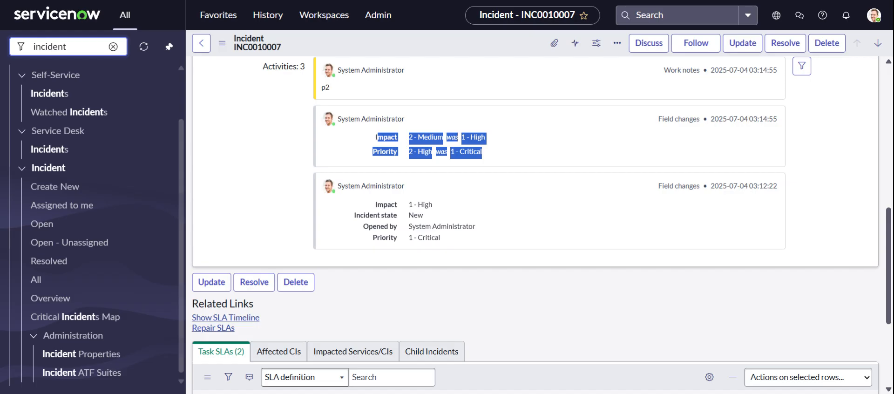
# Examine the stage, business time left and business elapsed time of the incident's Priority 2 resolution task SLA.
pyautogui.scroll(-4, 489, 157)
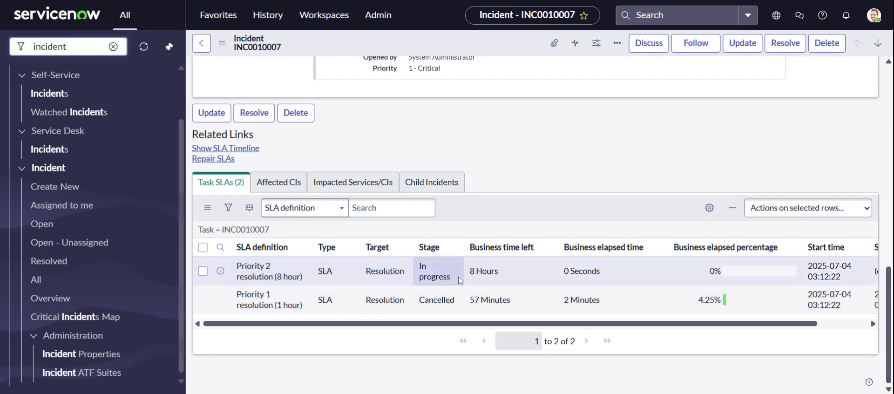
pyautogui.doubleClick(473, 271)
pyautogui.moveTo(472, 271); pyautogui.dragTo(501, 279)
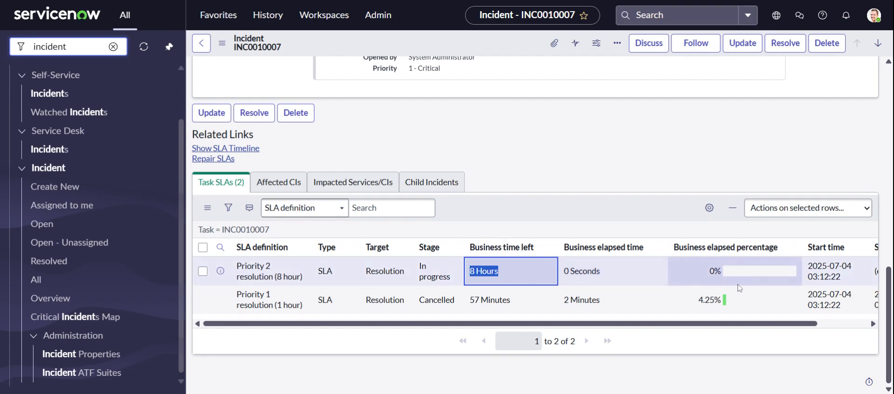
pyautogui.moveTo(564, 271); pyautogui.dragTo(607, 280)
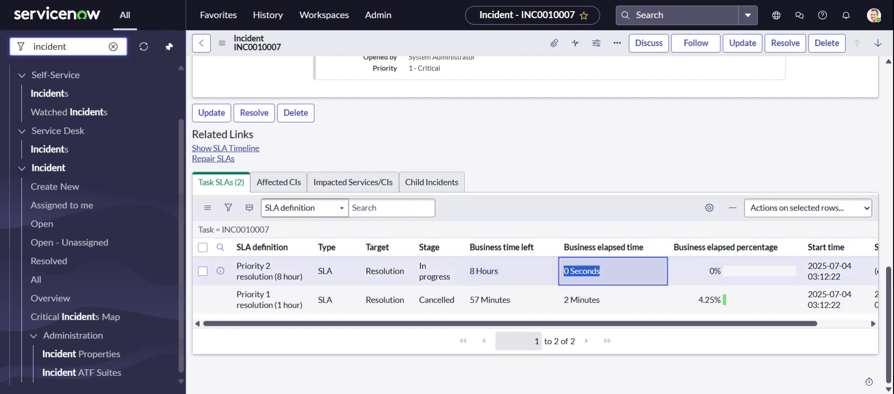
pyautogui.moveTo(419, 264); pyautogui.dragTo(451, 279)
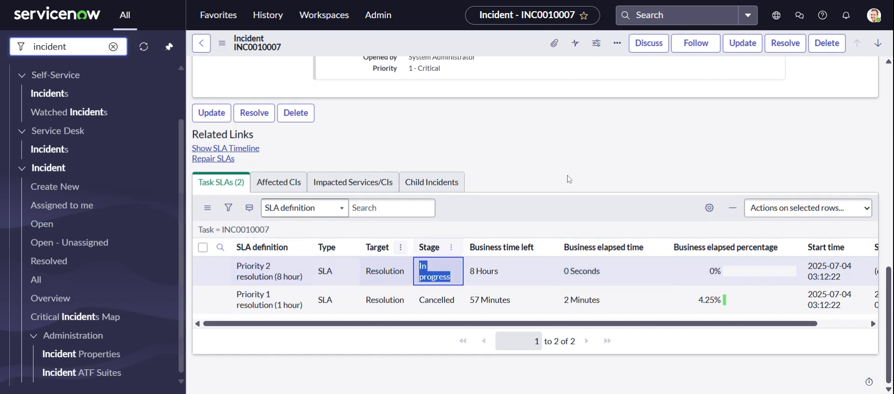
pyautogui.click(604, 158)
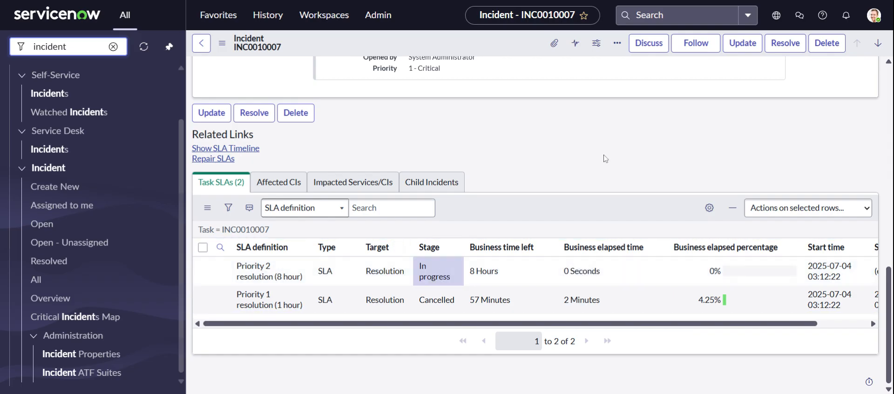
pyautogui.scroll(15, 604, 158)
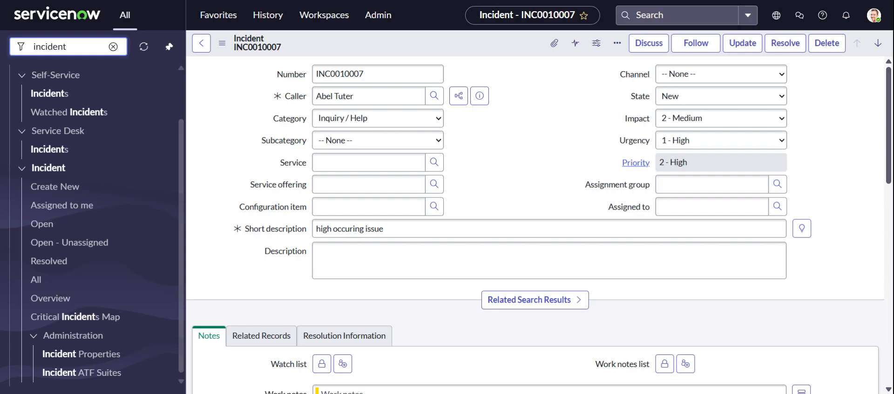
# Find SLA Definitions with the navigation filter "sla def", open the list and look through its types, targets and durations.
pyautogui.click(114, 46)
pyautogui.write('sla de')
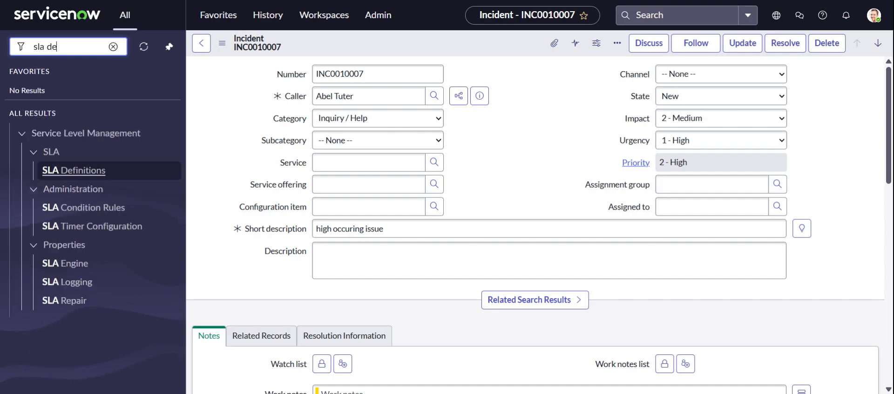
pyautogui.write('f')
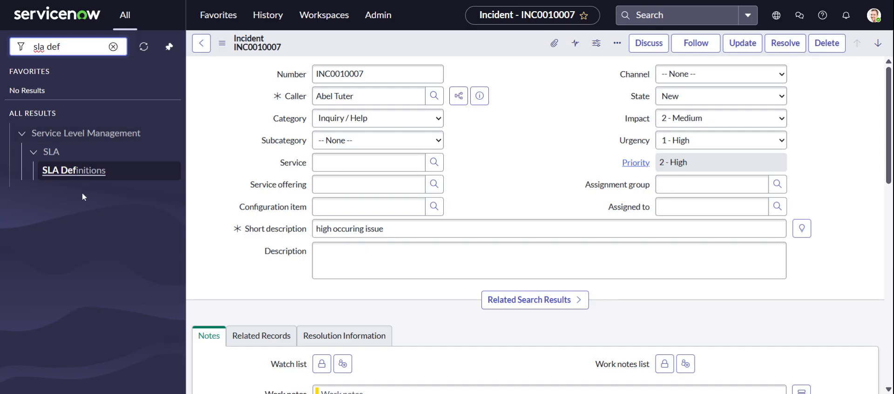
pyautogui.click(89, 179)
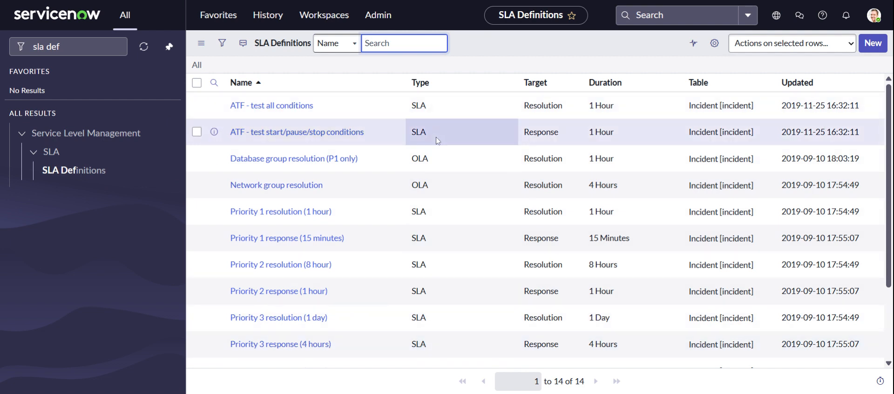
pyautogui.scroll(-4, 437, 135)
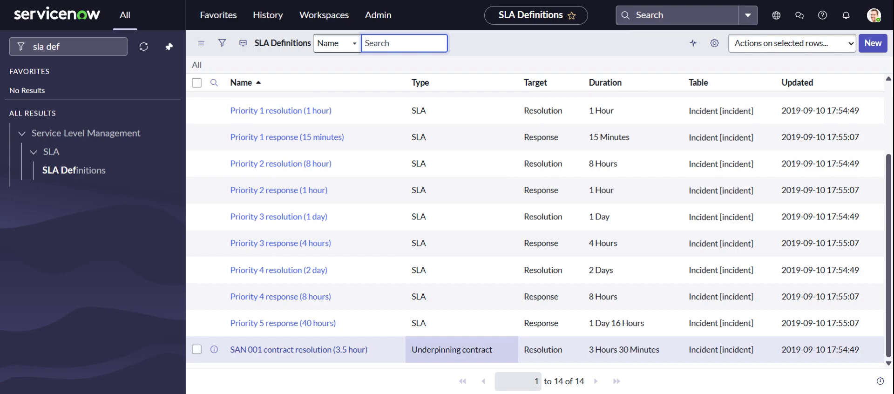
pyautogui.scroll(4, 443, 125)
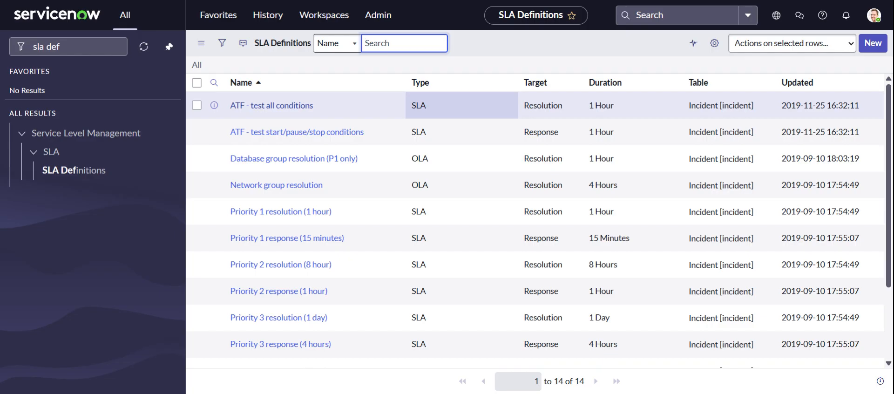
pyautogui.scroll(-1, 441, 110)
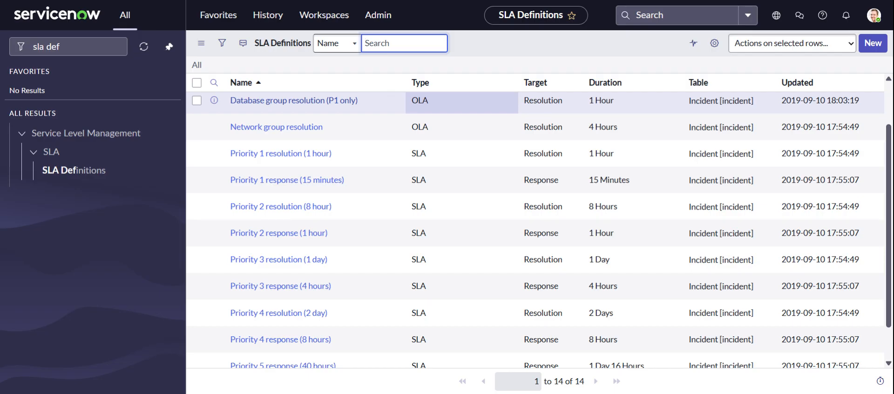
pyautogui.scroll(-1, 440, 110)
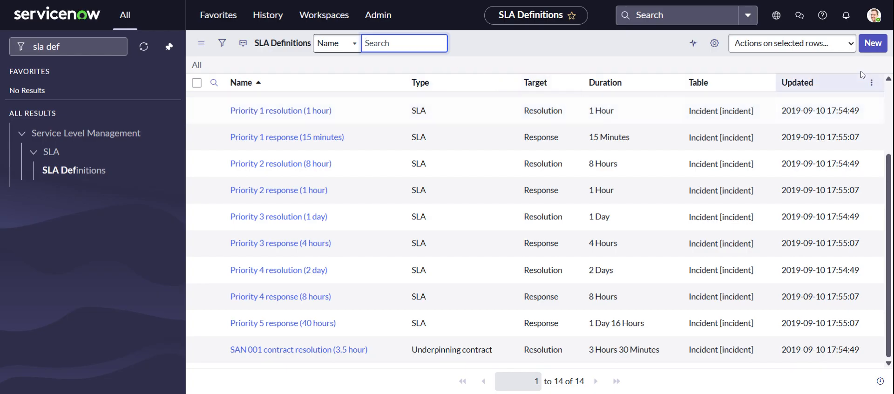
pyautogui.click(866, 50)
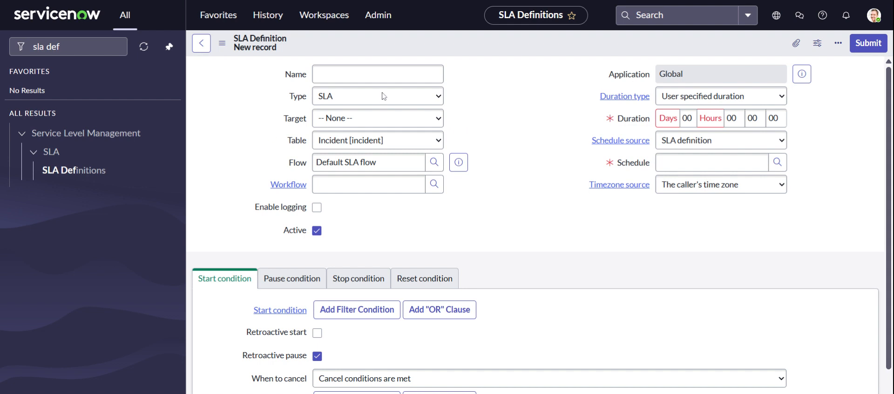
pyautogui.click(376, 74)
pyautogui.click(201, 45)
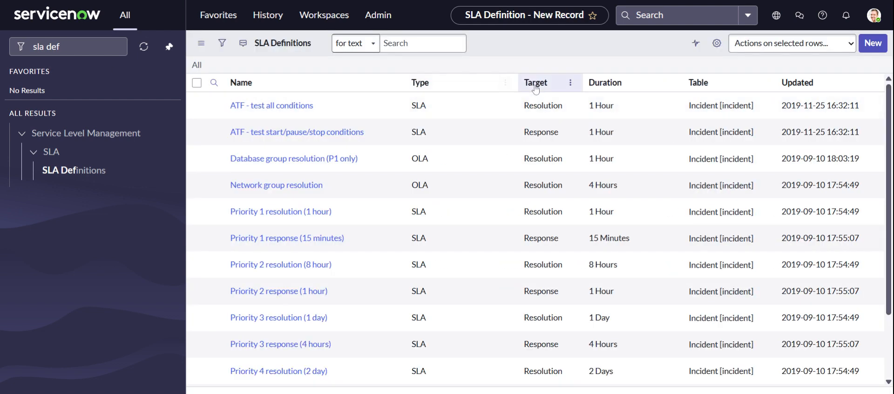
# Compare the response and resolution targets in the SLA definitions list, including the durations of the two Priority 1 definitions.
pyautogui.scroll(-3, 489, 202)
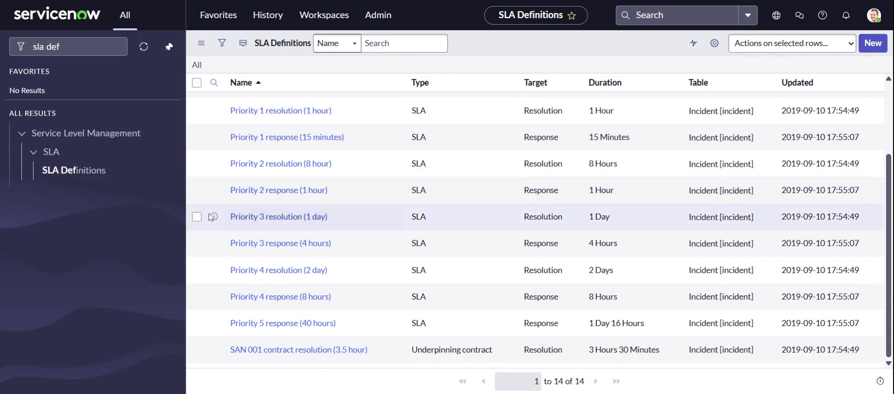
pyautogui.scroll(1, 285, 120)
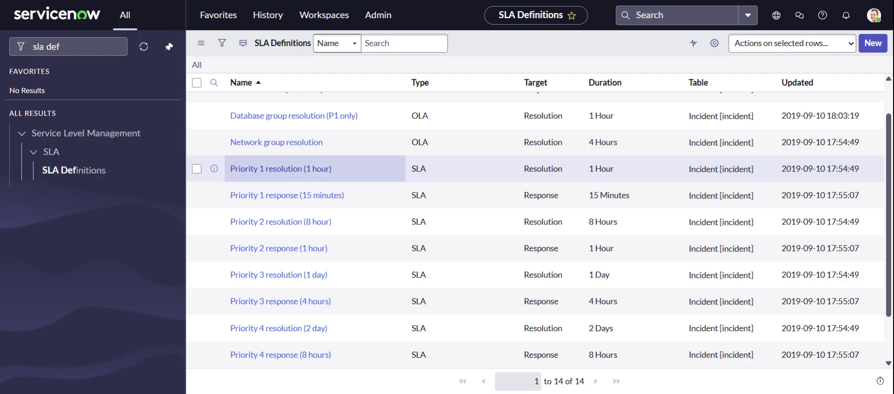
pyautogui.click(550, 168)
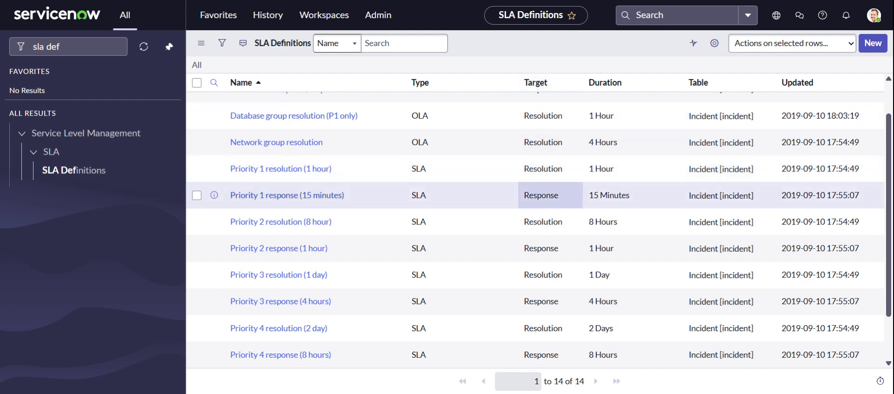
pyautogui.doubleClick(522, 199)
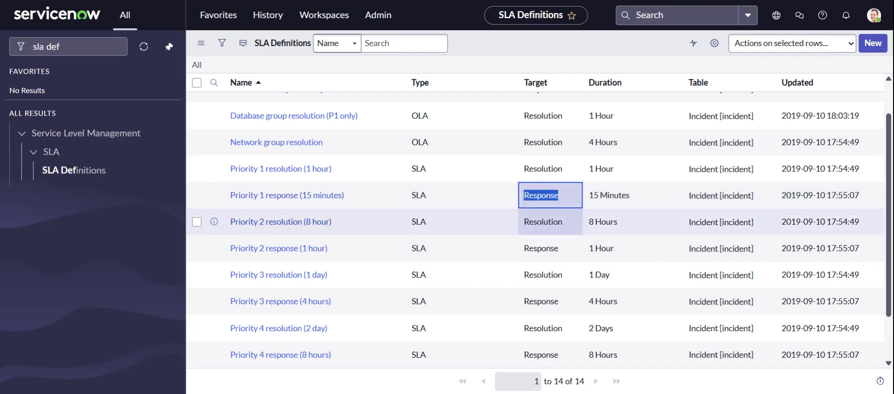
pyautogui.doubleClick(576, 227)
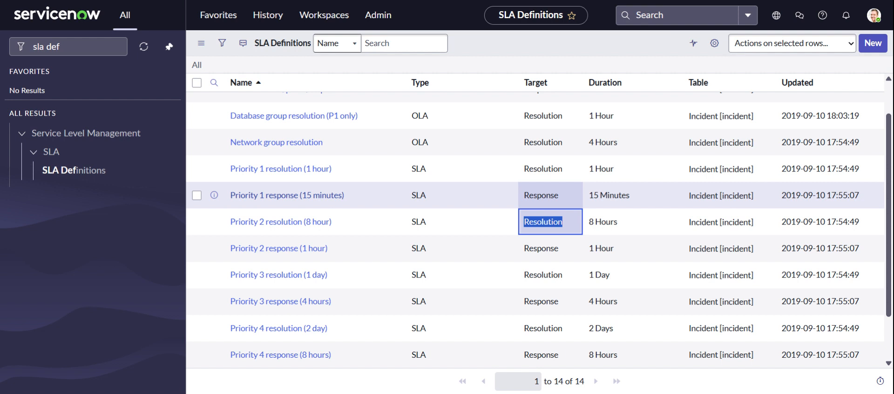
pyautogui.moveTo(586, 201); pyautogui.dragTo(660, 201)
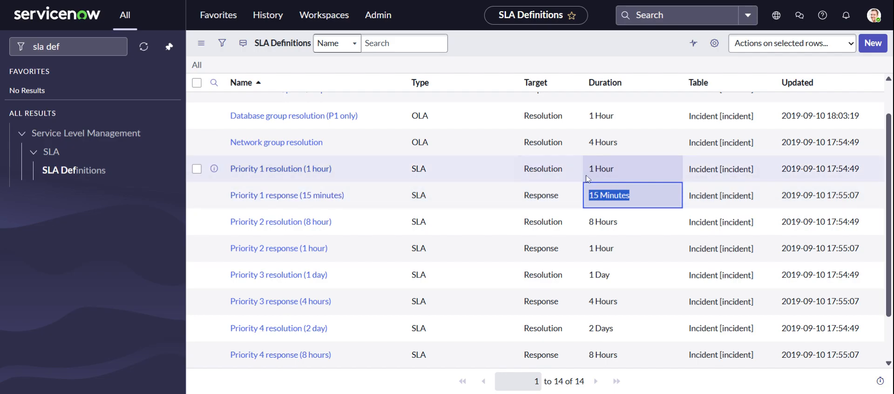
pyautogui.moveTo(588, 170); pyautogui.dragTo(614, 169)
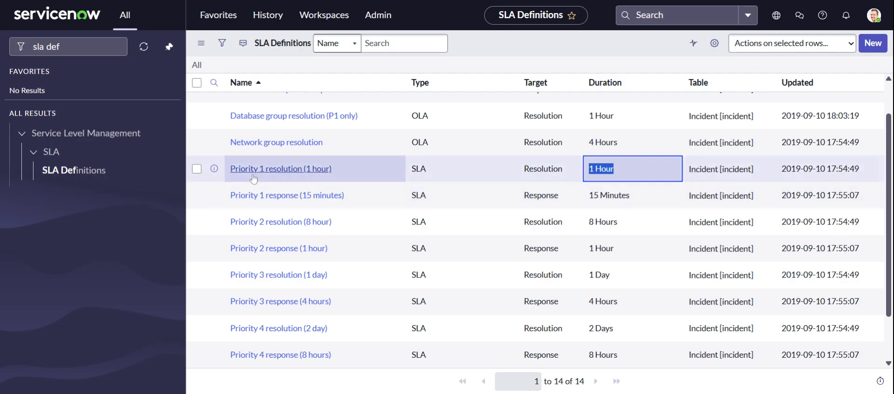
# Open the Priority 1 resolution (1 hour) SLA definition and review its type, target and table fields.
pyautogui.click(314, 174)
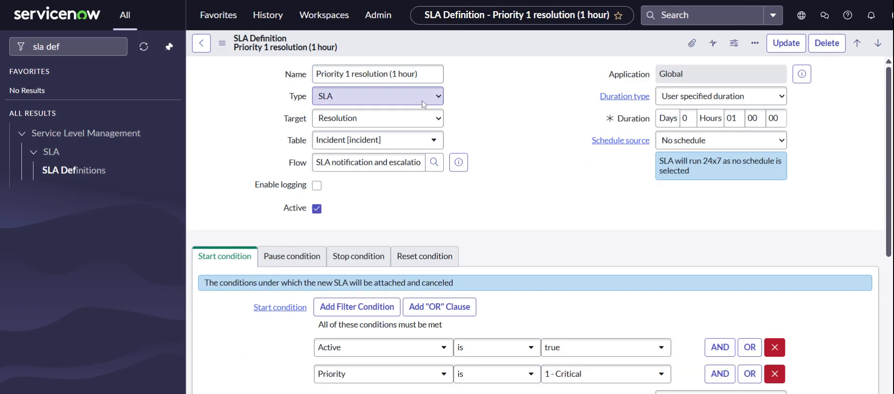
pyautogui.click(417, 128)
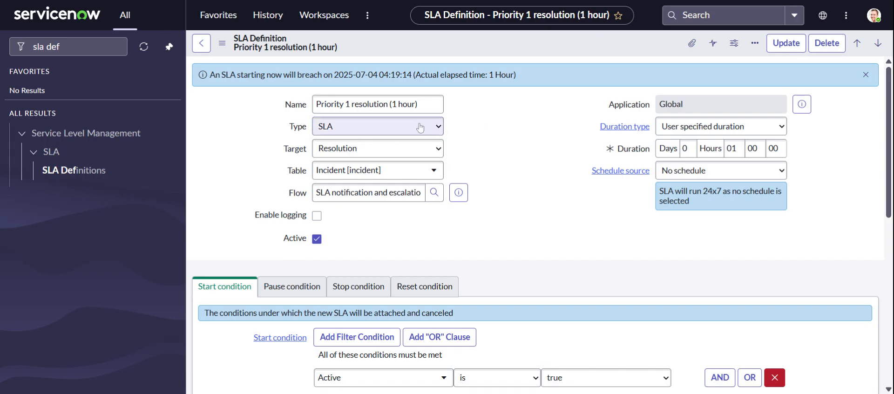
pyautogui.click(414, 148)
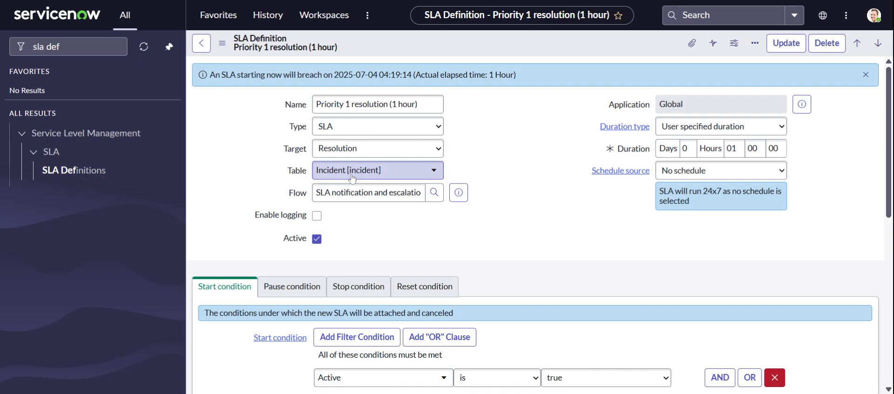
pyautogui.click(372, 171)
pyautogui.click(483, 171)
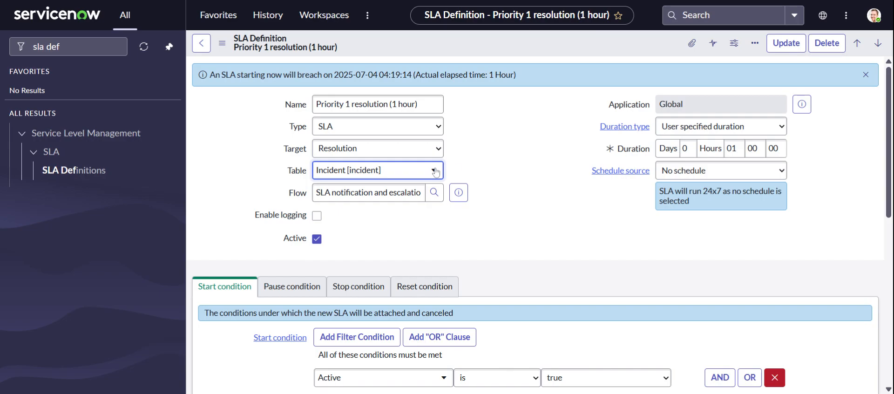
# Examine the SLA definition's flow and its duration type options, dismissing the recording notice.
pyautogui.moveTo(314, 193); pyautogui.dragTo(433, 192)
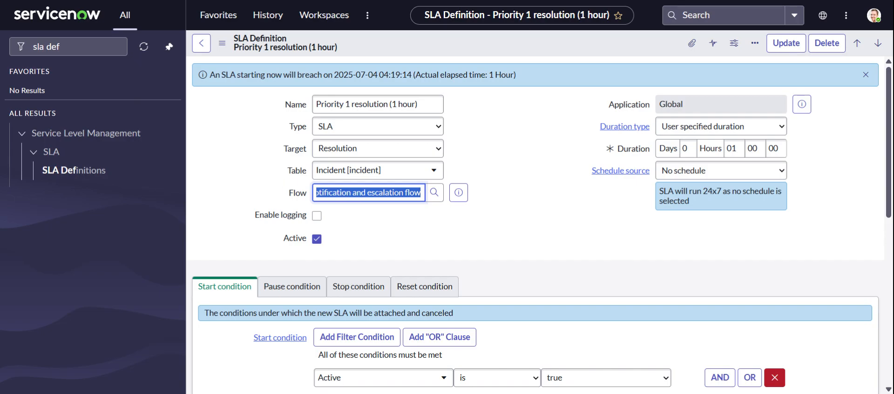
pyautogui.click(374, 213)
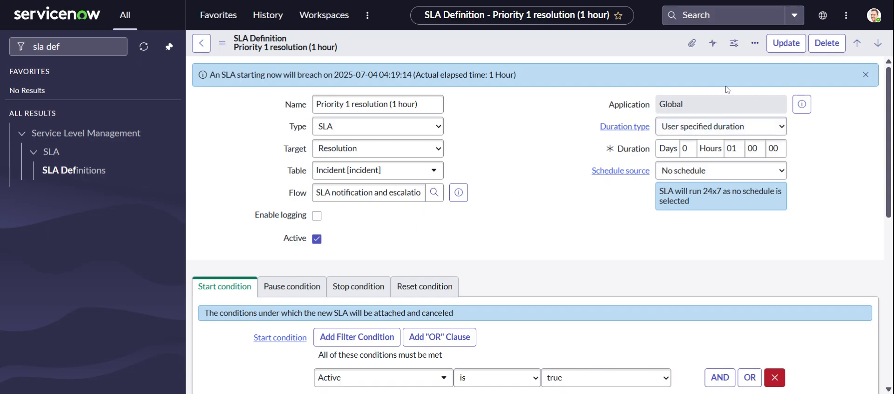
pyautogui.click(695, 128)
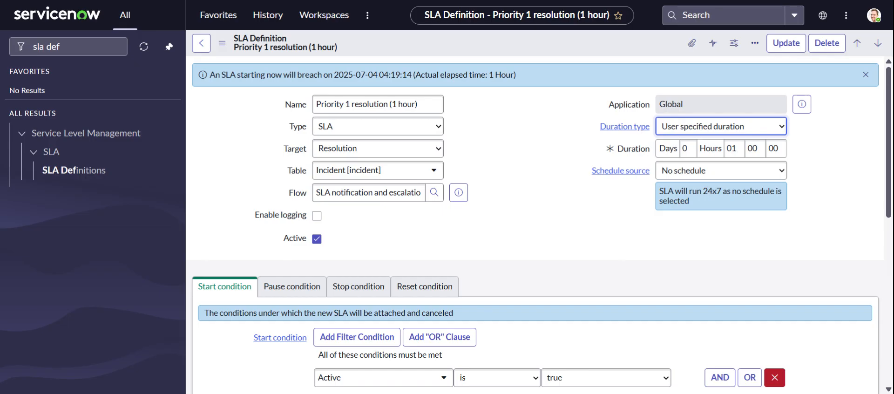
pyautogui.click(571, 160)
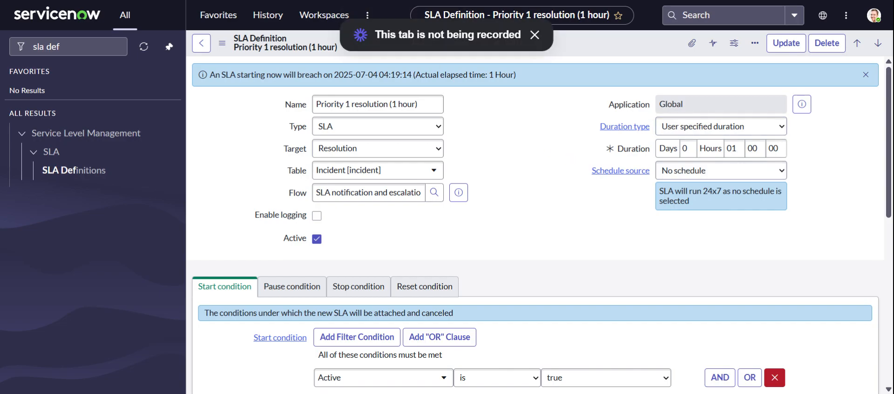
pyautogui.click(534, 35)
pyautogui.click(671, 128)
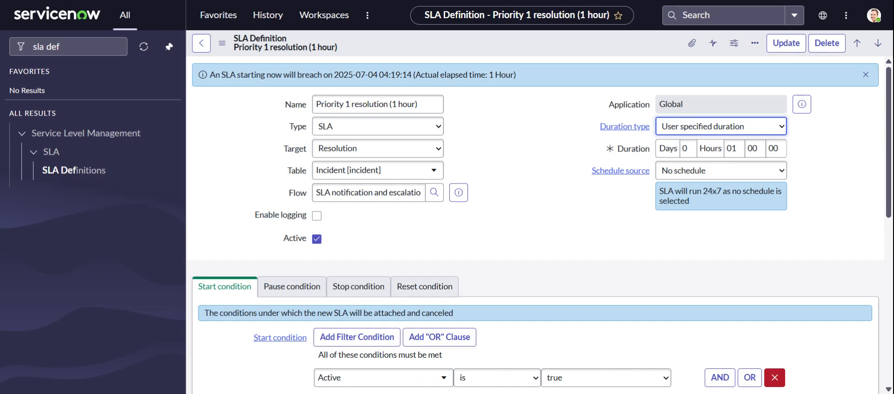
# Review the SLA definition's duration type, duration and schedule source, including the note about running without a schedule.
pyautogui.click(588, 143)
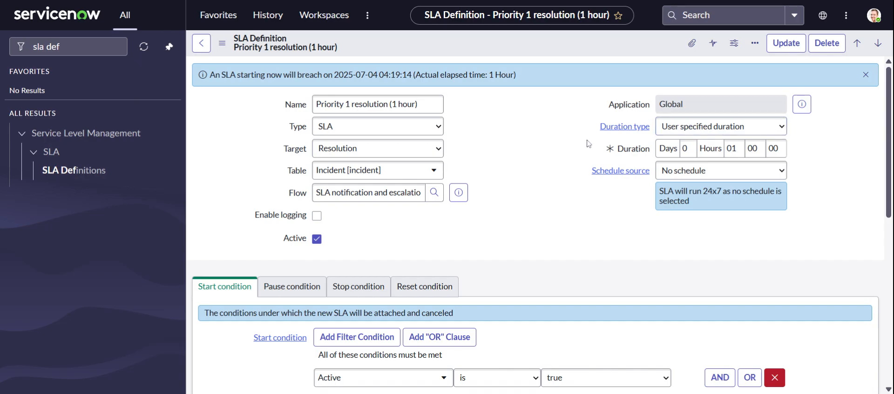
pyautogui.click(708, 133)
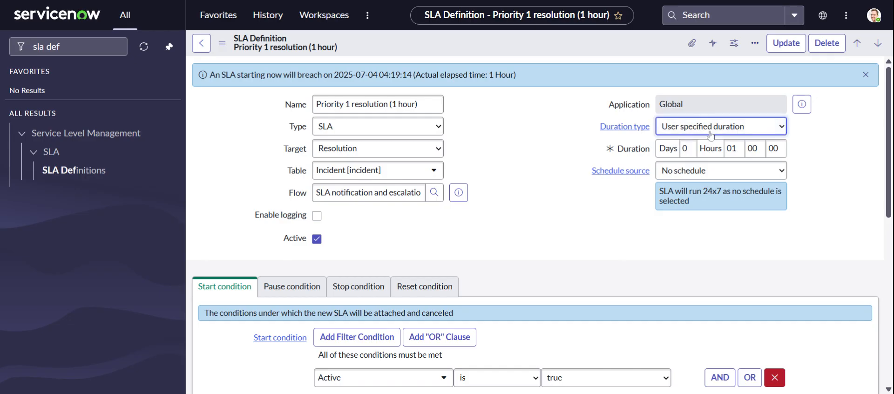
pyautogui.click(550, 145)
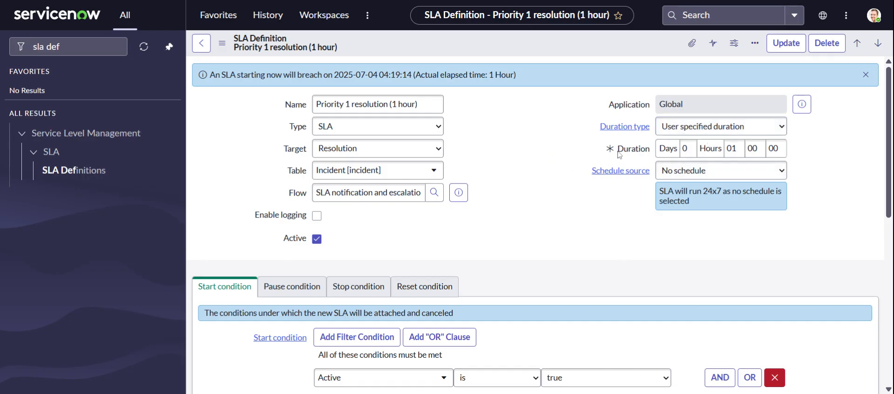
pyautogui.press('Tab')
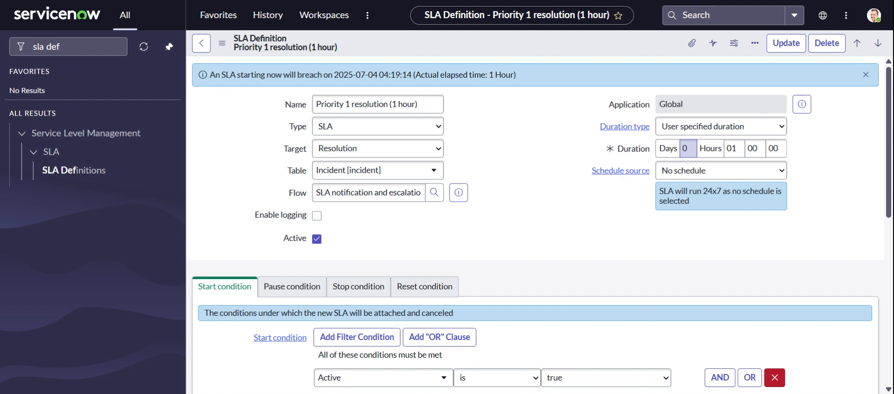
pyautogui.press('Tab')
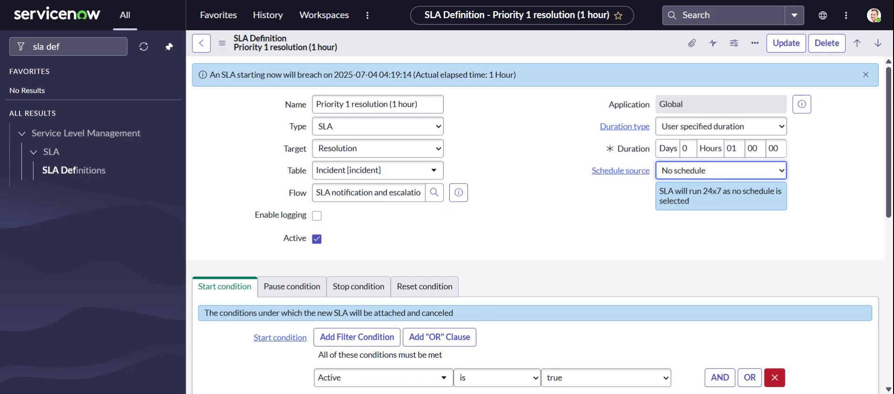
pyautogui.tripleClick(658, 197)
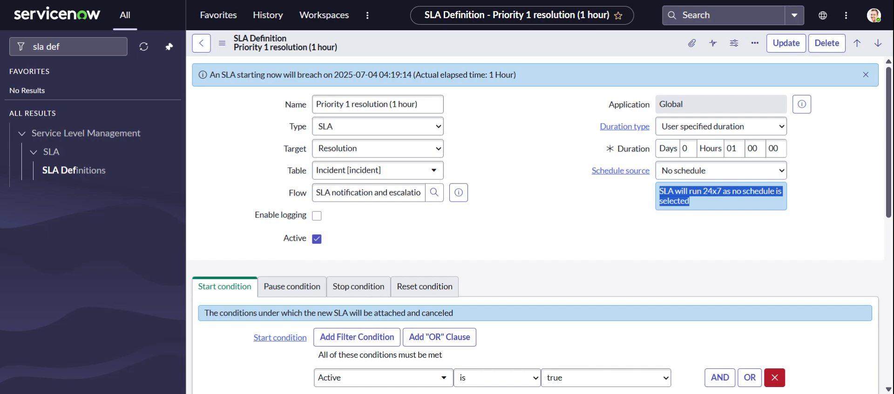
# Try SLA definition as the schedule source with the 8-5 weekdays schedule.
pyautogui.click(716, 177)
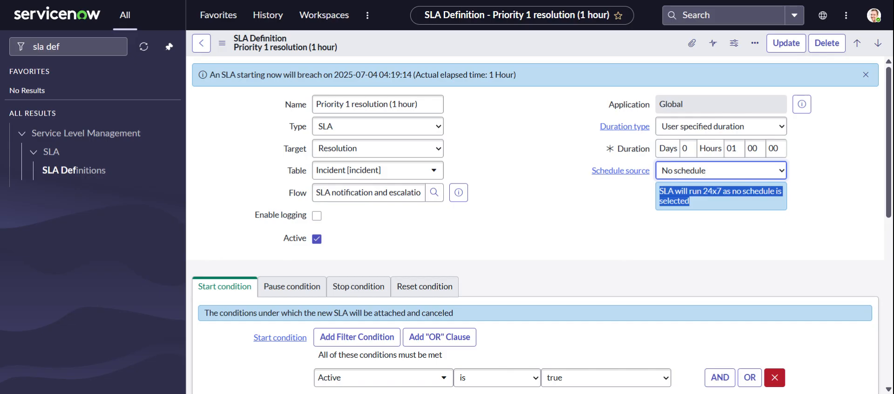
pyautogui.press('Down')
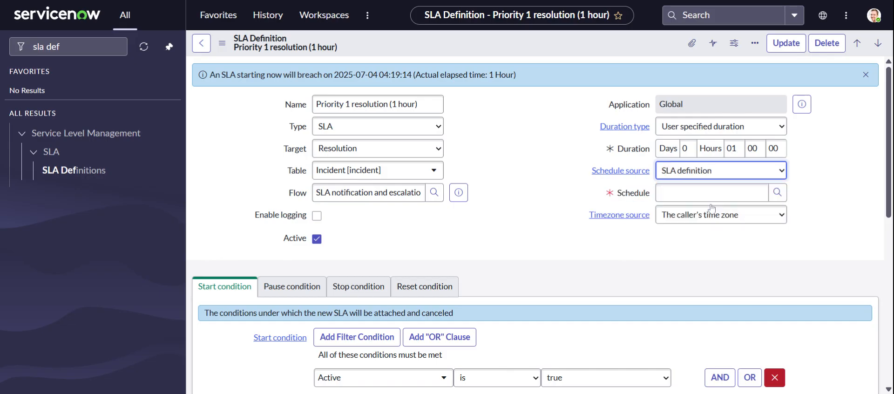
pyautogui.press('Tab')
pyautogui.press('Tab')
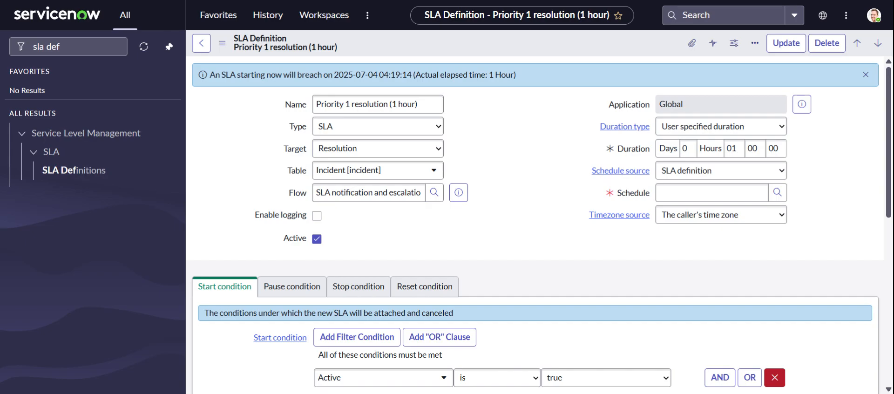
pyautogui.click(578, 208)
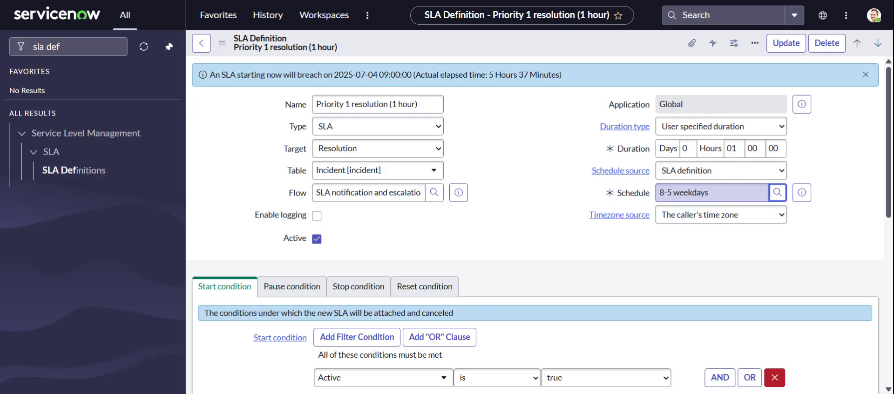
# Look at the timezone source options and set the schedule source back to No schedule.
pyautogui.click(716, 222)
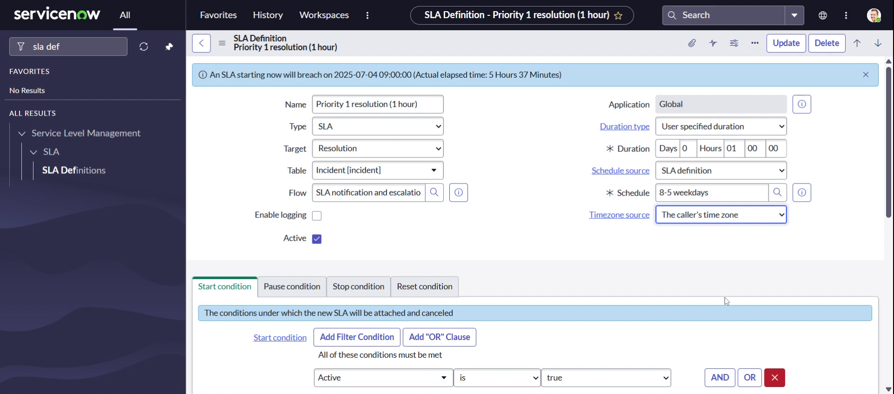
pyautogui.click(575, 266)
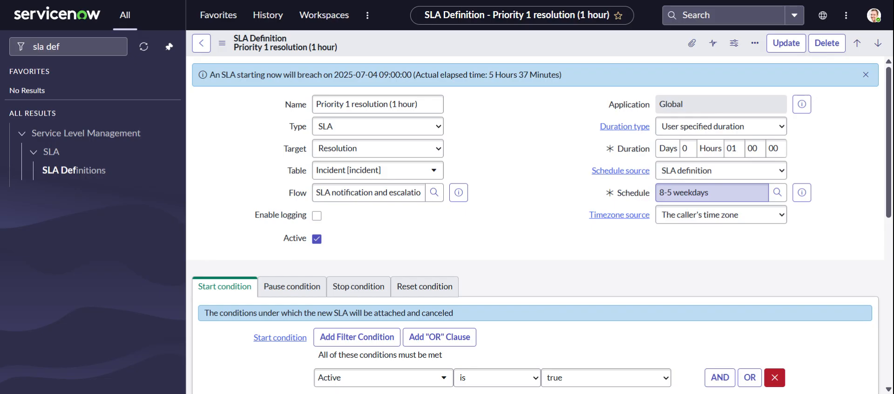
pyautogui.click(696, 177)
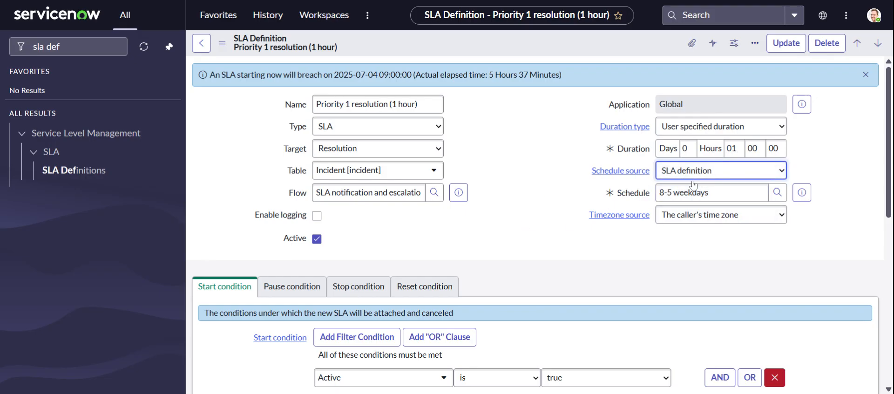
pyautogui.click(694, 185)
# Examine the SLA definition's start conditions, including the active and priority criteria, retroactive settings and cancel rule.
pyautogui.scroll(-3, 497, 235)
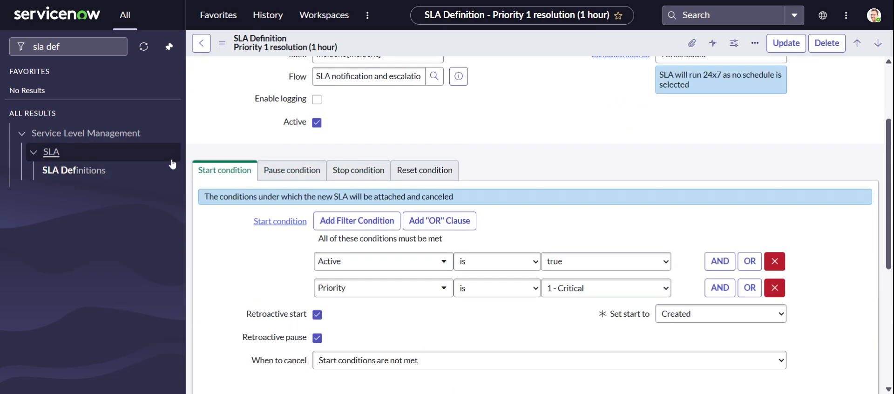
pyautogui.scroll(-1, 401, 140)
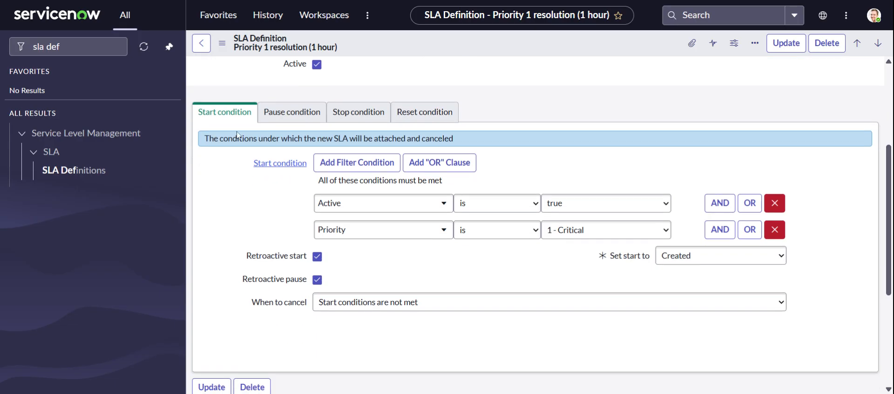
pyautogui.click(363, 114)
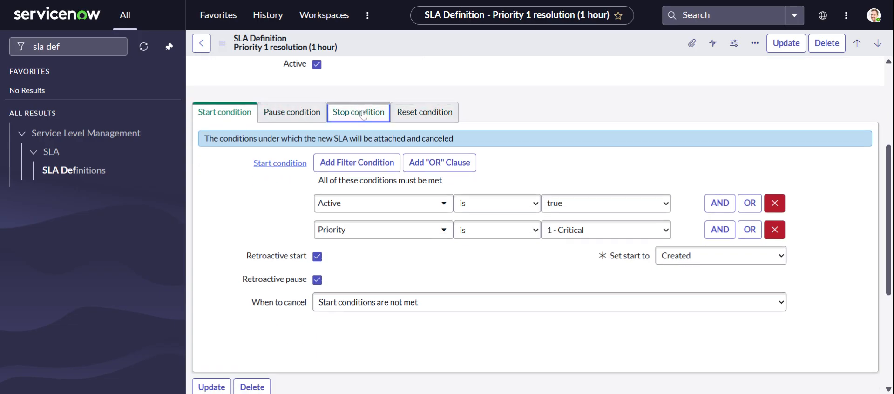
pyautogui.click(436, 114)
pyautogui.click(227, 115)
pyautogui.scroll(-1, 369, 100)
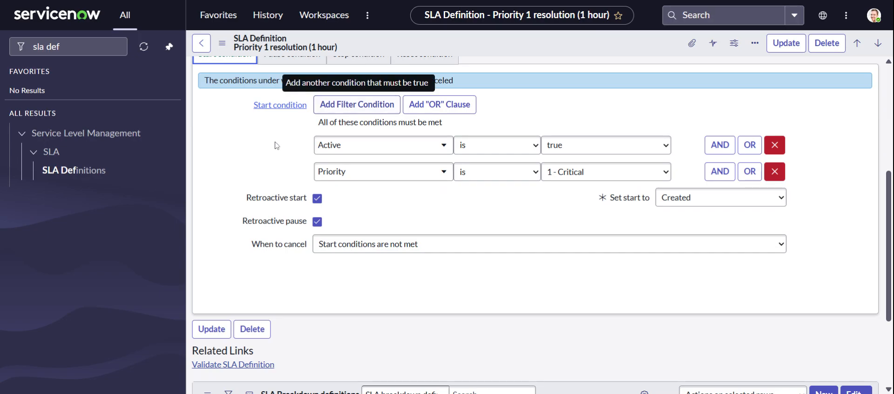
pyautogui.scroll(1, 275, 145)
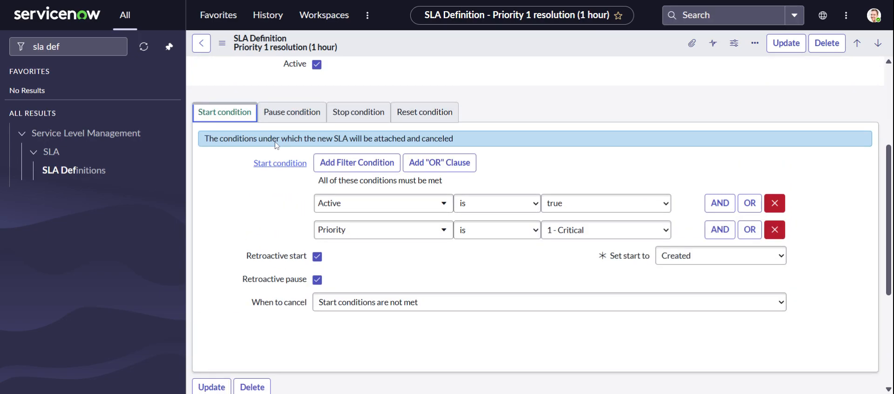
pyautogui.click(375, 210)
pyautogui.press('Escape')
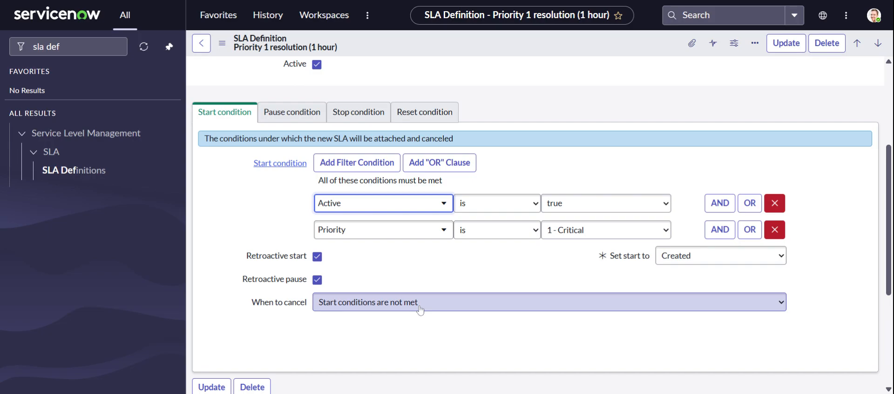
# Review the pause conditions for incident state and on hold reason, and when the SLA resumes.
pyautogui.click(280, 114)
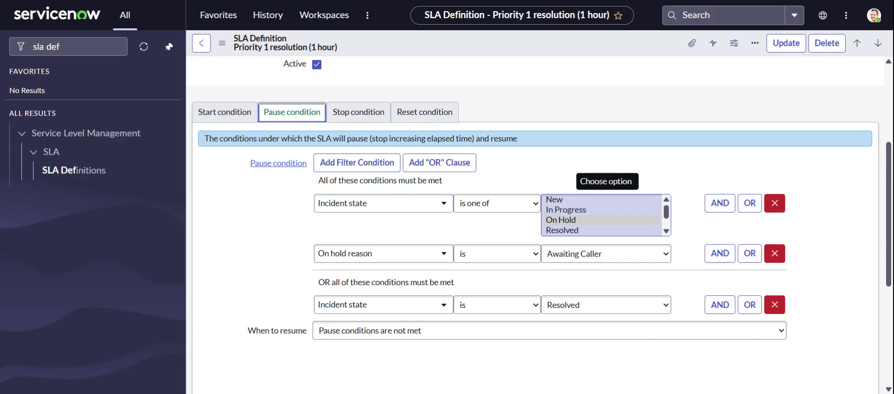
pyautogui.click(593, 251)
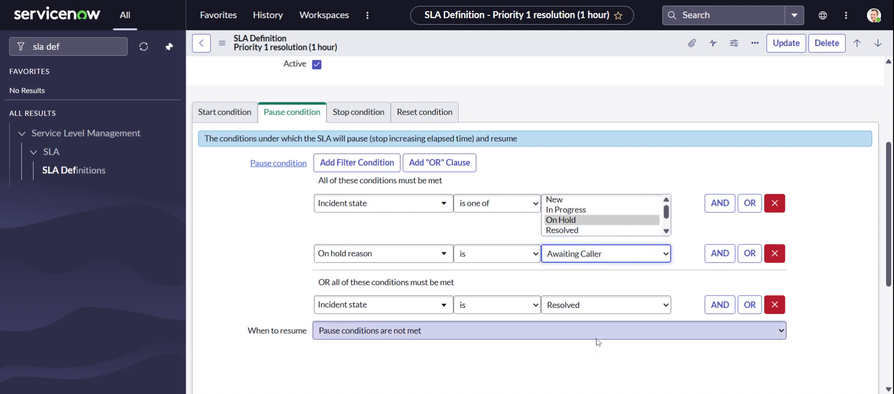
pyautogui.click(283, 224)
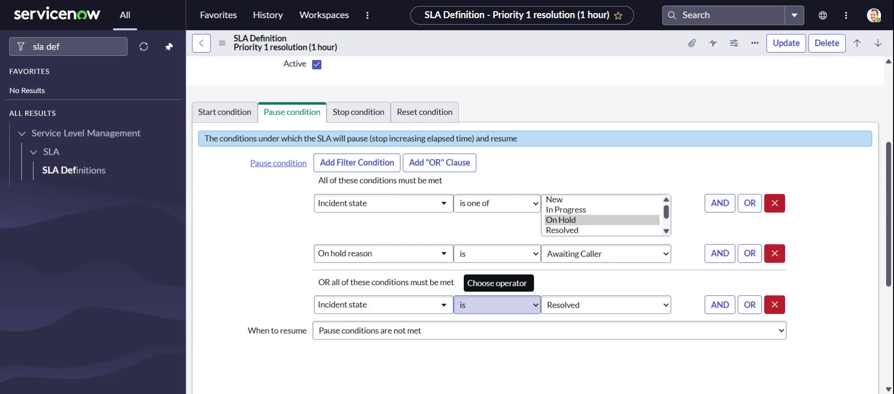
pyautogui.scroll(-1, 271, 334)
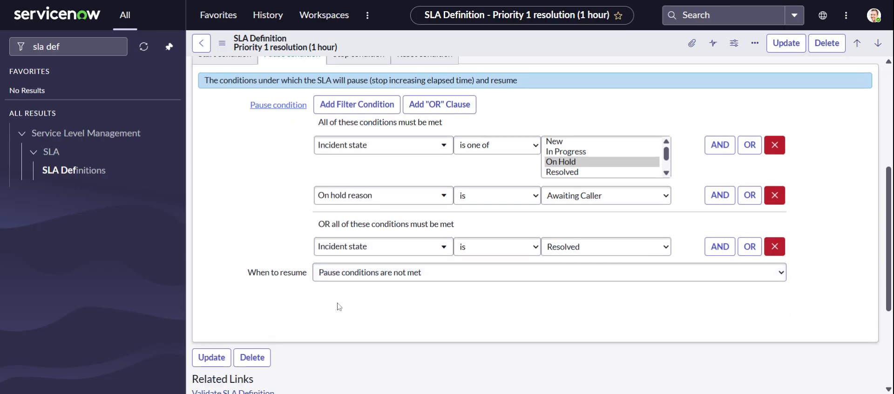
# Review the stop and reset conditions, including the reset action, and the related SLA breakdown definitions.
pyautogui.scroll(2, 340, 142)
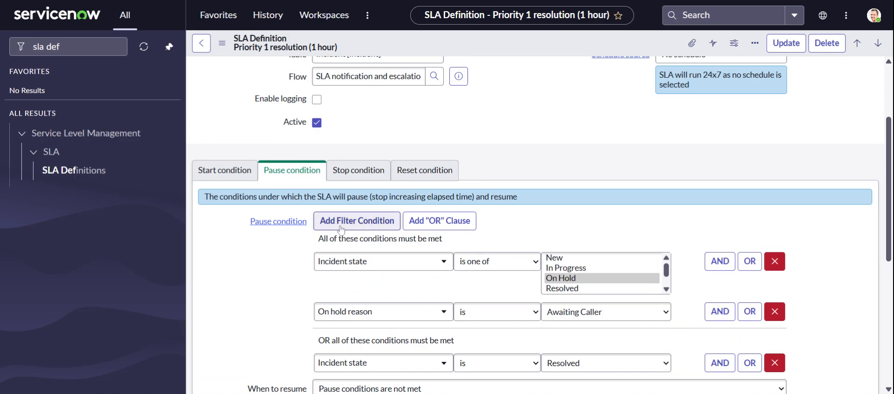
pyautogui.click(358, 170)
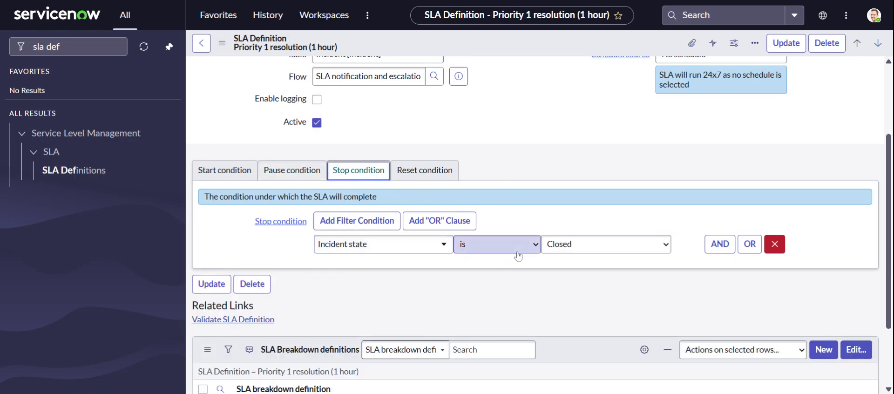
pyautogui.click(424, 170)
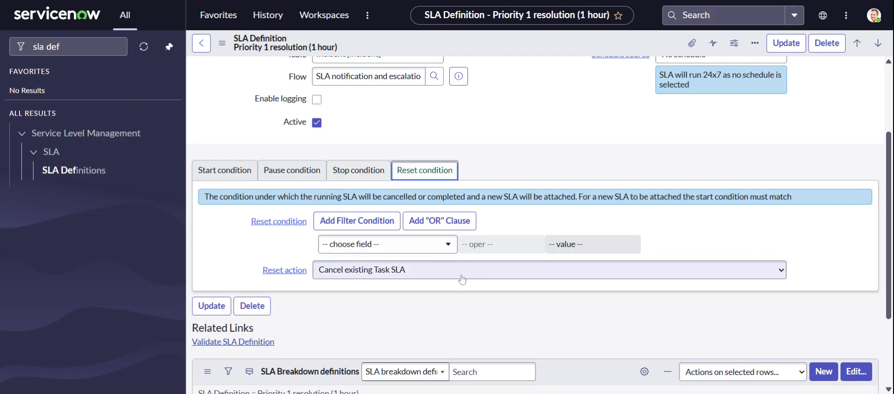
pyautogui.scroll(-3, 413, 284)
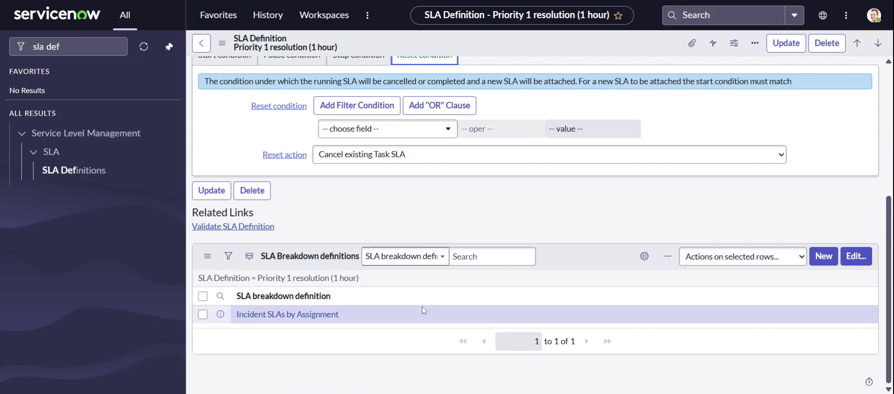
# Return to the start condition settings and look over the retroactive start, retroactive pause and cancel options once more.
pyautogui.scroll(5, 421, 311)
pyautogui.click(224, 285)
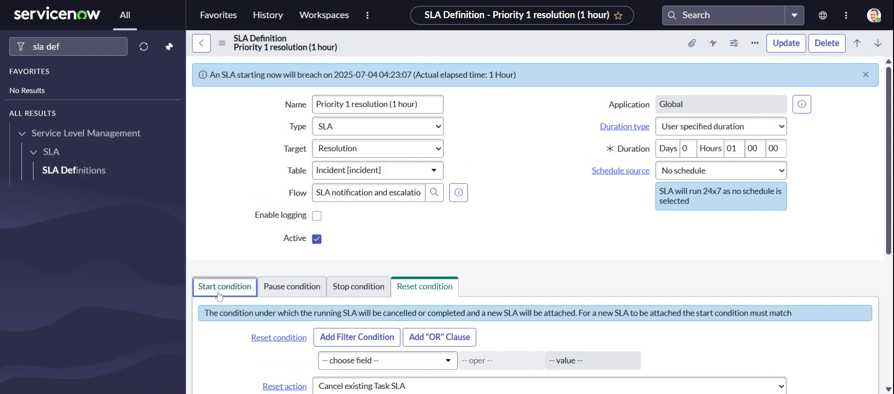
pyautogui.scroll(-4, 426, 230)
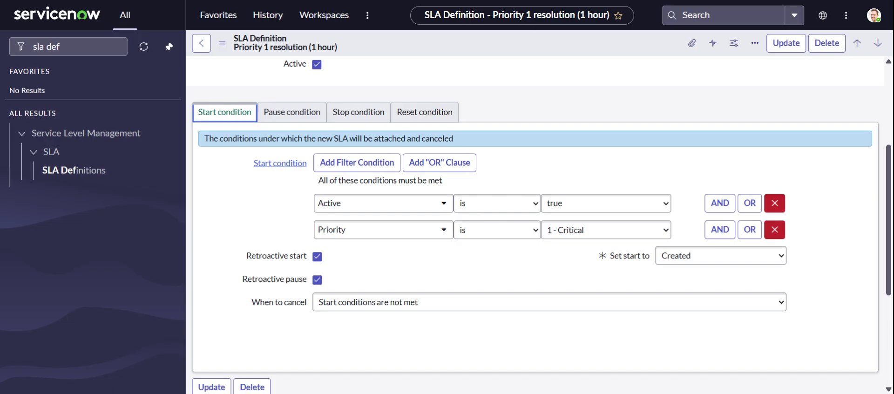
pyautogui.scroll(-3, 361, 289)
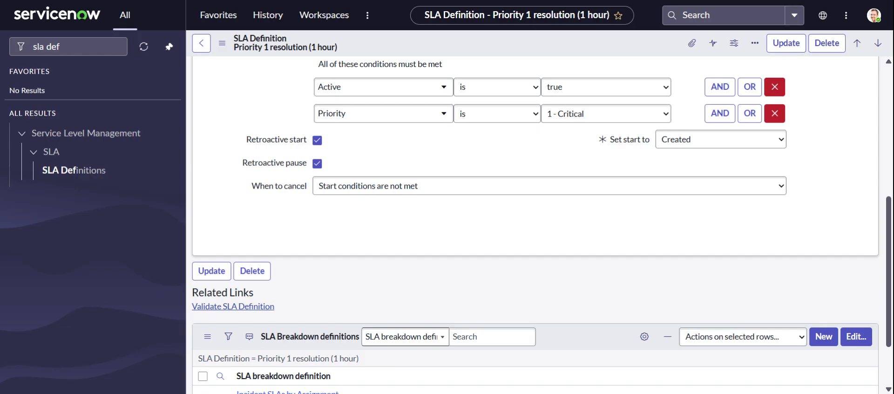
pyautogui.scroll(-2, 465, 252)
pyautogui.scroll(8, 469, 250)
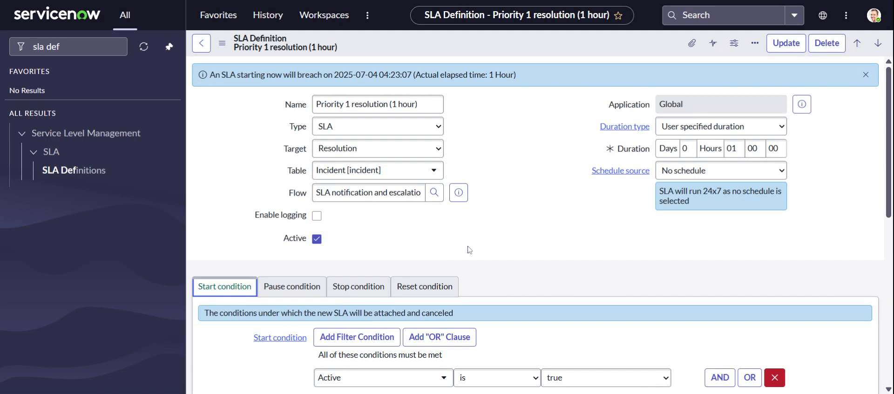